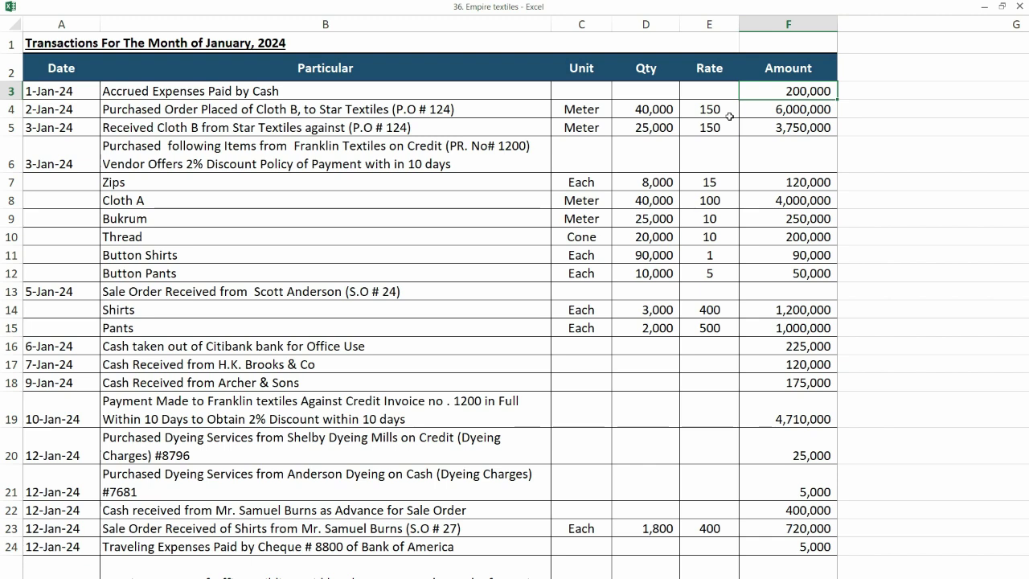
- Review the Accrued Expenses row and its credit balance in the opening trial balance sheet
key("ctrl+Page_Up")
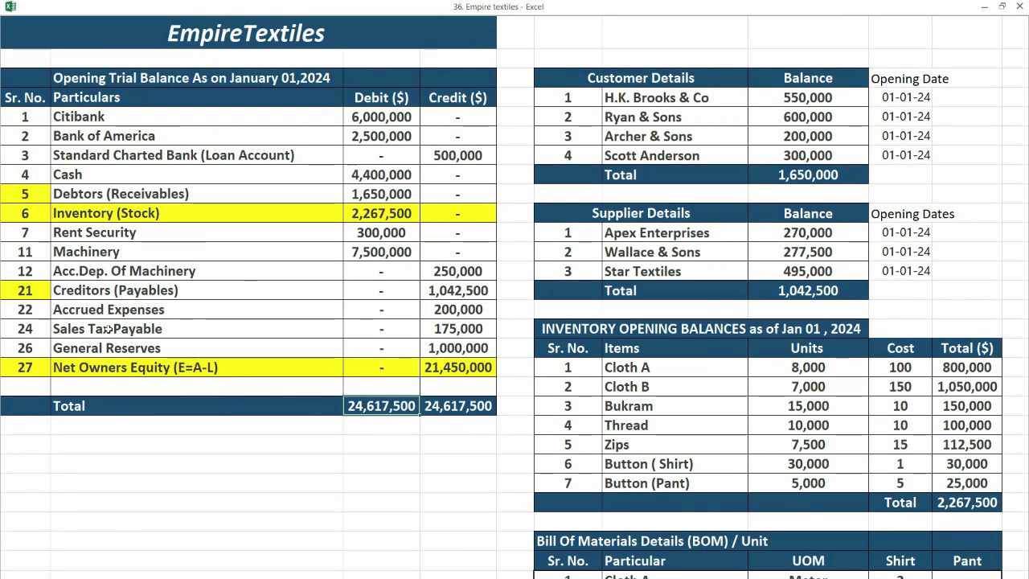
left_click(152, 313)
left_click(454, 316)
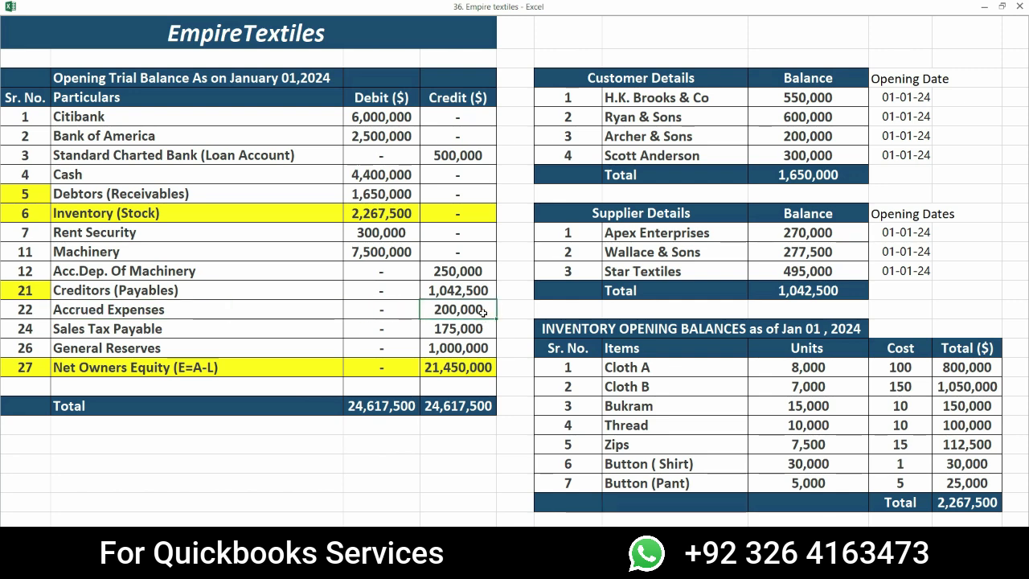
left_click(138, 320)
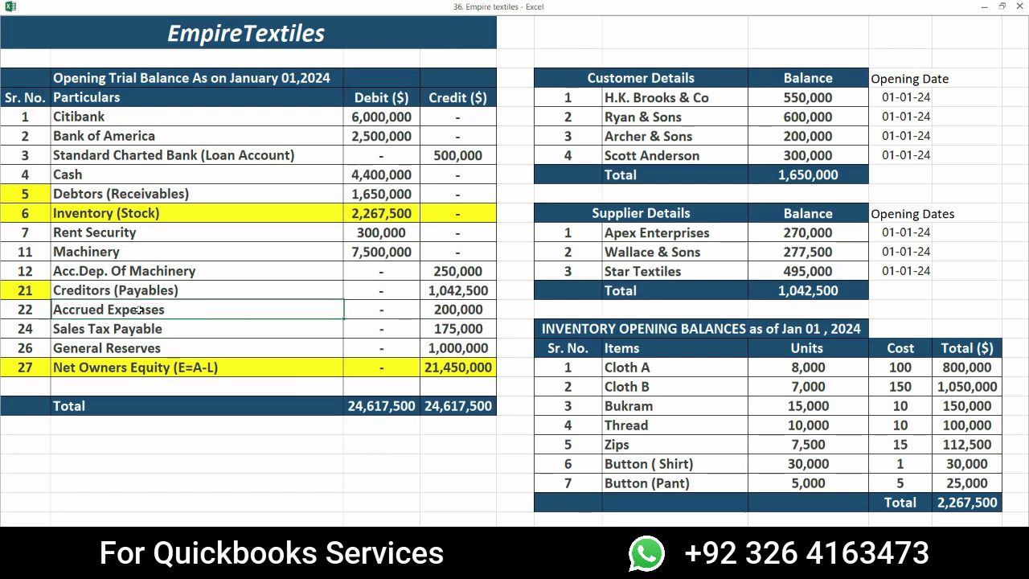
left_click(471, 316)
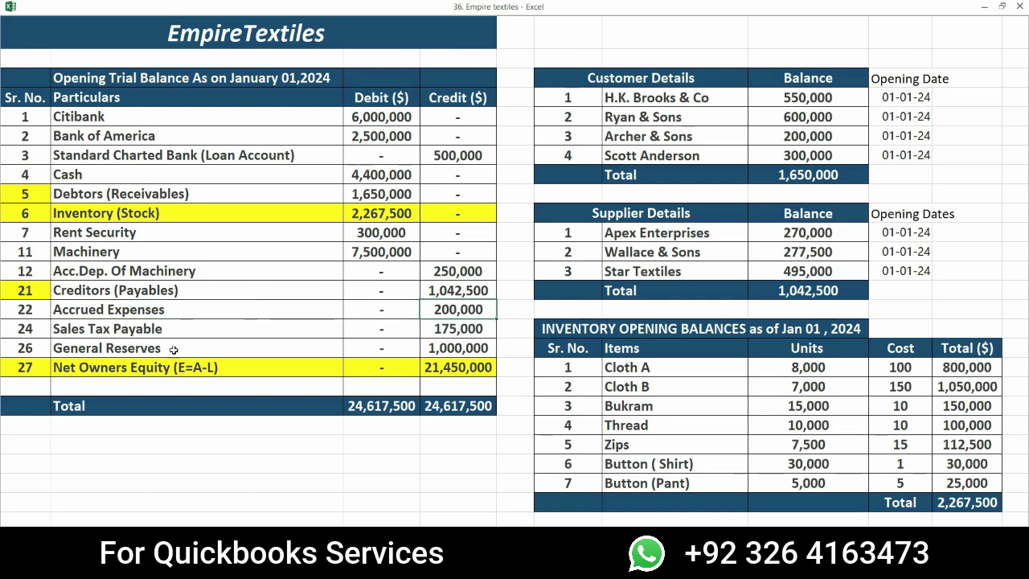
left_click(187, 315)
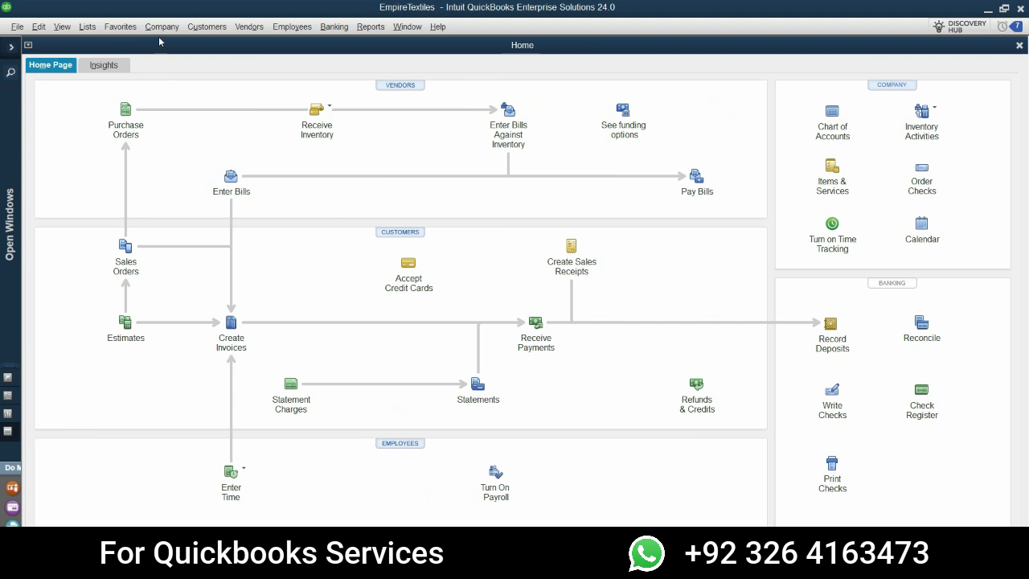
- In QuickBooks, open a new general journal entry and debit Accrued Expenses with 200,000 on the first line
left_click(161, 29)
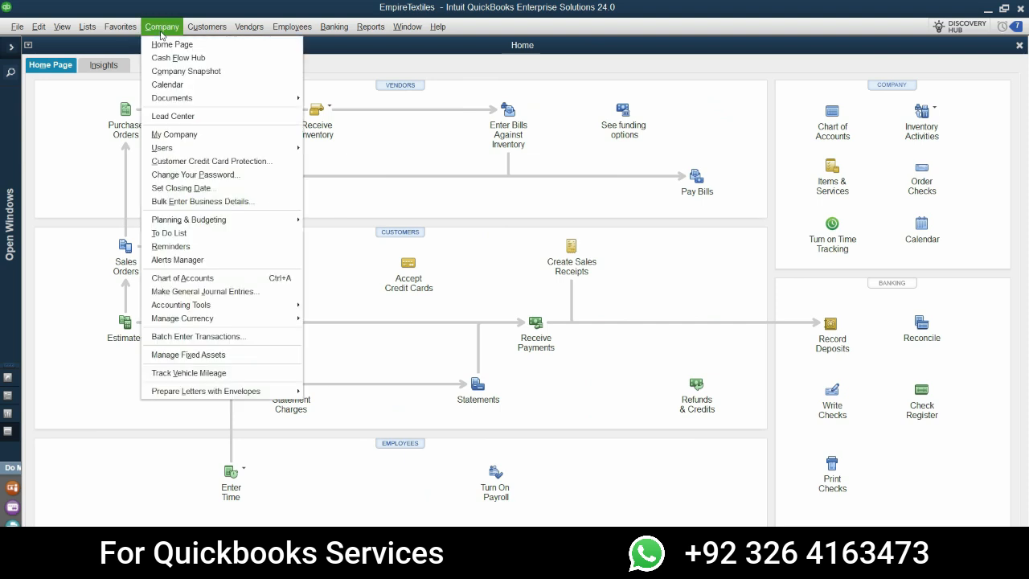
left_click(216, 294)
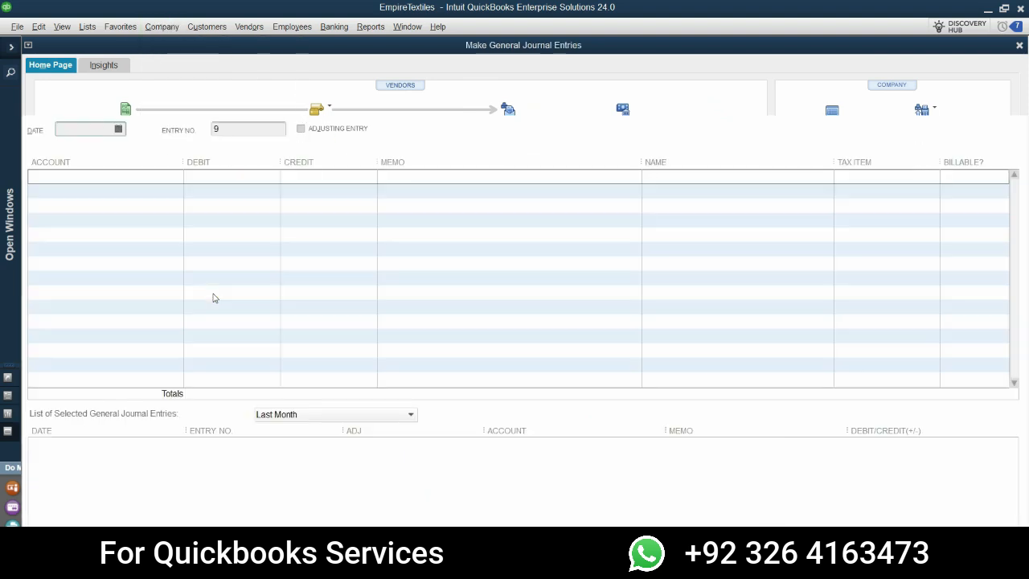
left_click(529, 263)
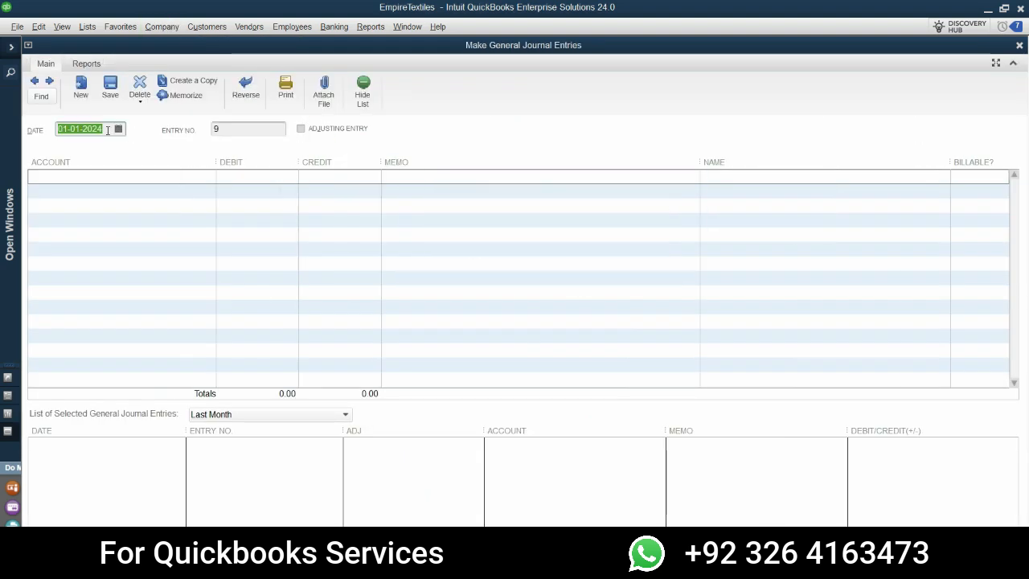
left_click(104, 178)
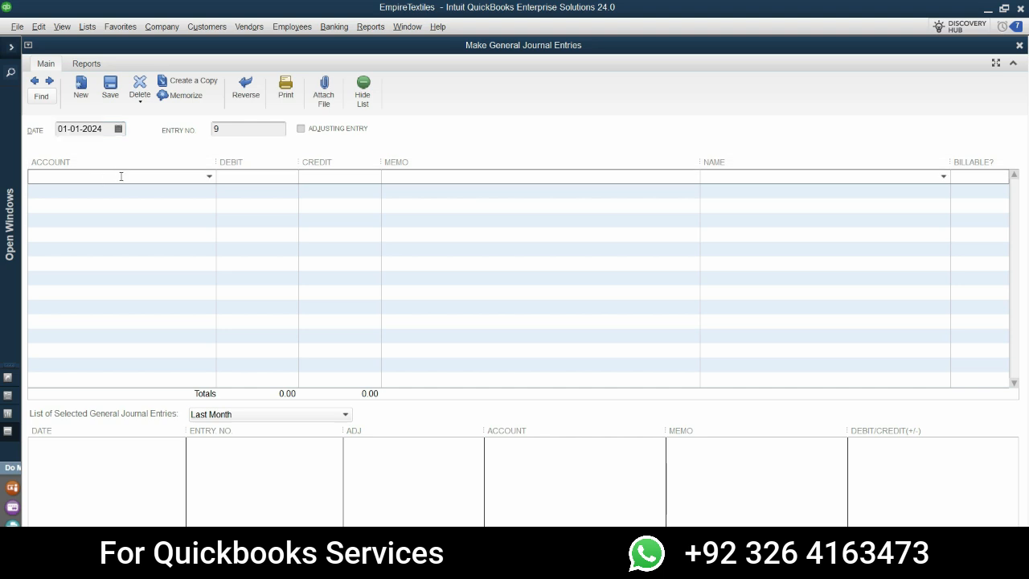
type("Ac")
left_click(95, 279)
key("Tab")
type("20000")
key("Tab")
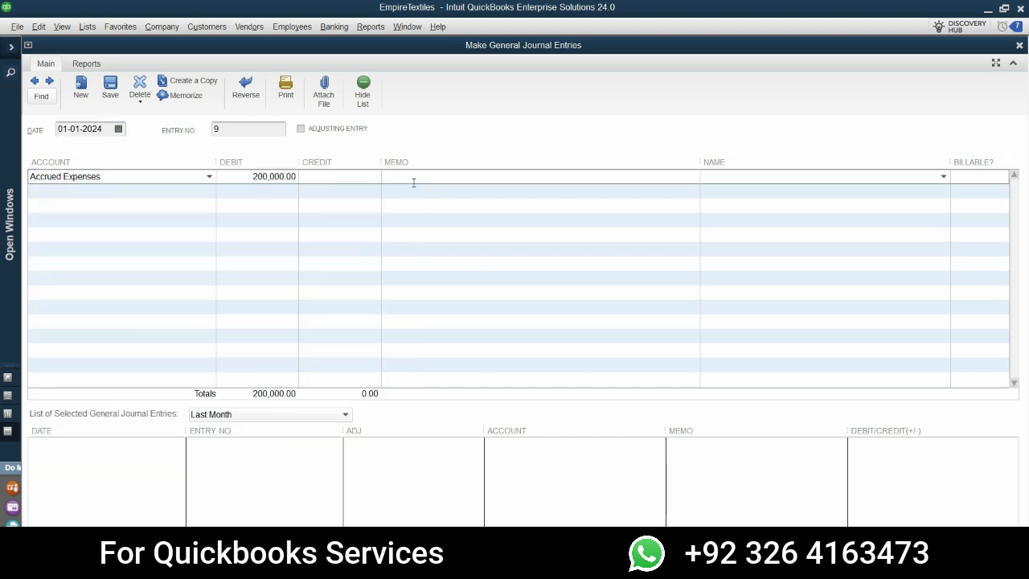
- Enter the memo "Accrued Expenses Paid by Cash" on the Accrued Expenses line, matching the wording in the Excel transaction list
key("alt+Tab")
key("alt+Tab")
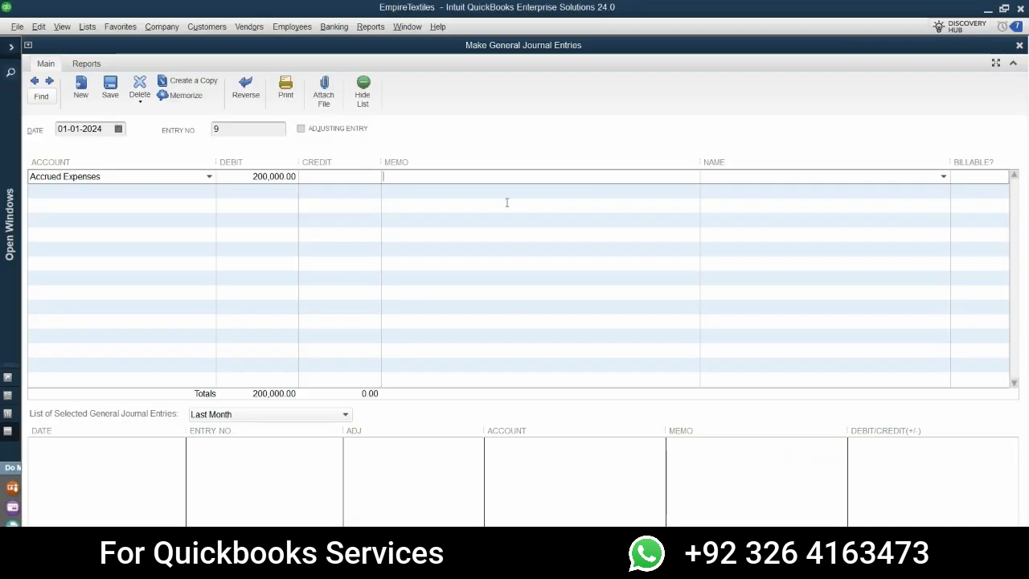
type("Accrued Expenses Paid by Cash")
key("Tab")
- Credit the Cash account with 200,000 on the second line, and save and close the journal entry
left_click(166, 192)
type("Cash")
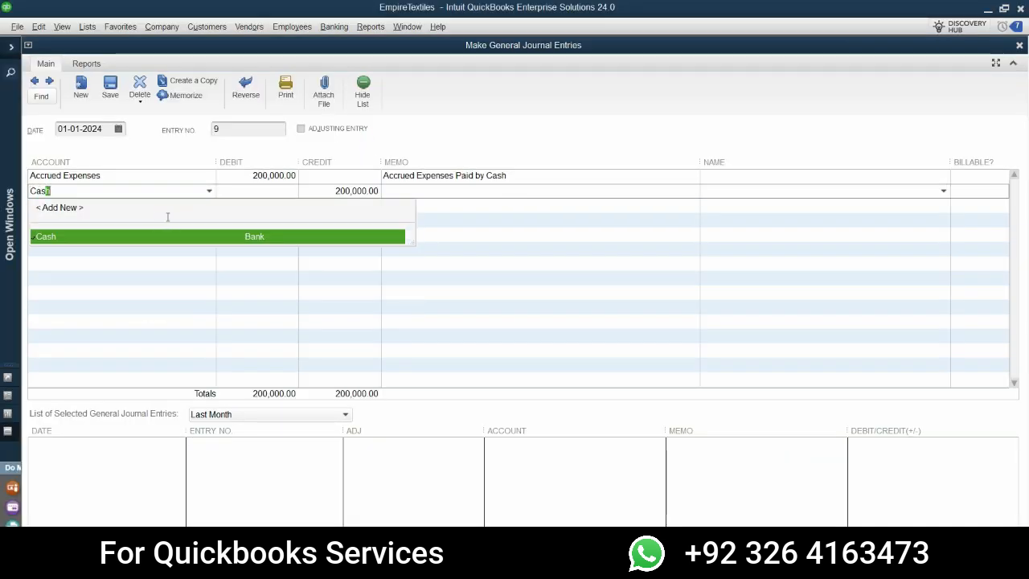
left_click(234, 241)
key("Tab")
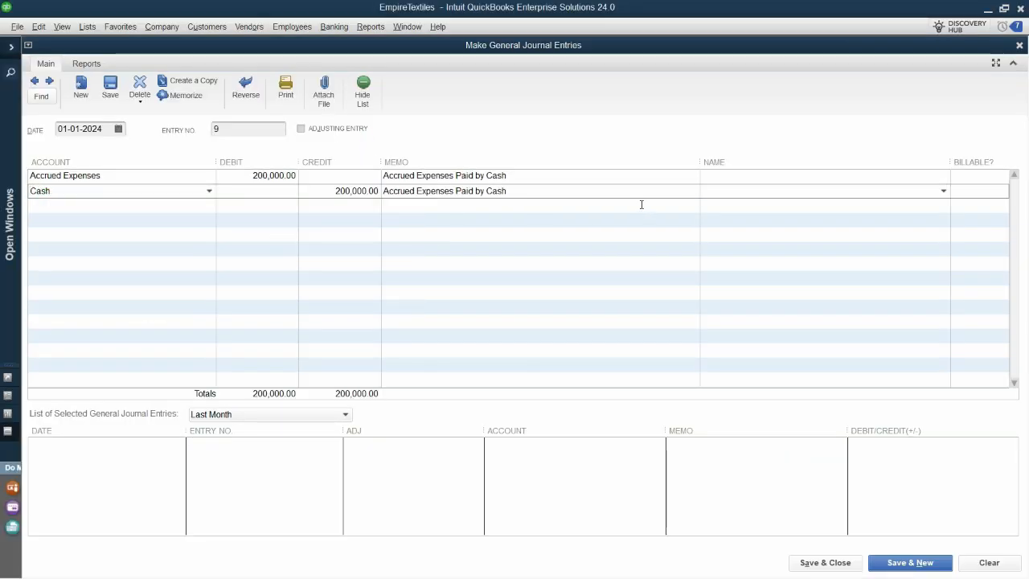
left_click(826, 562)
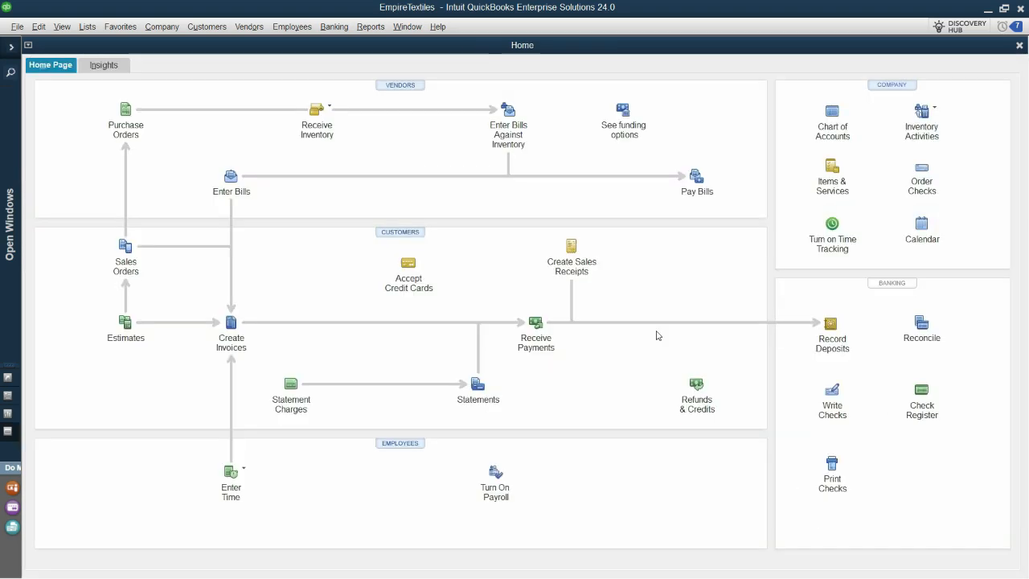
- Switch to Excel and review the 2-Jan-24 Cloth B purchase order row, including its quantity, rate and amount
key("alt+Tab")
left_click(134, 112)
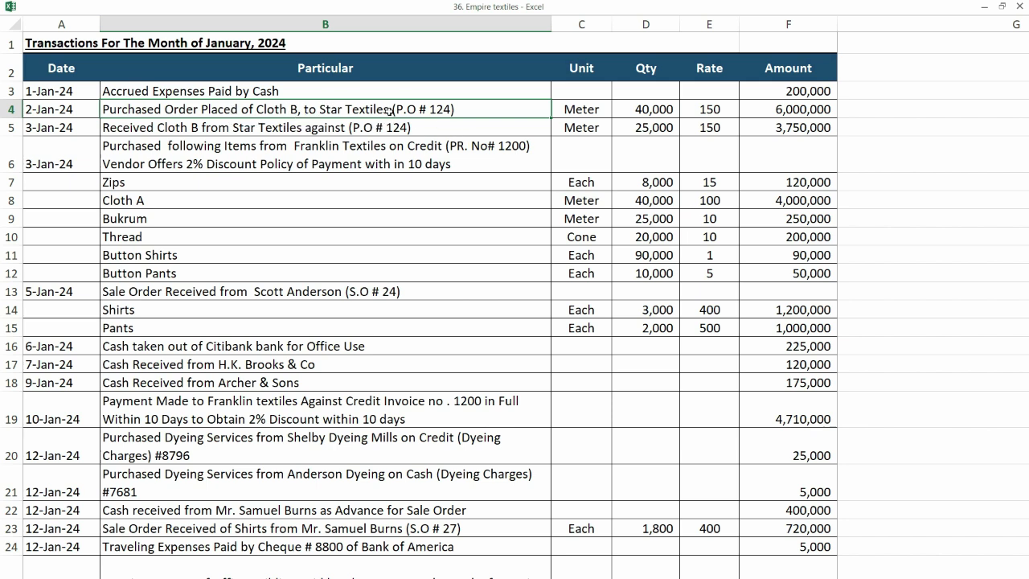
left_click(649, 110)
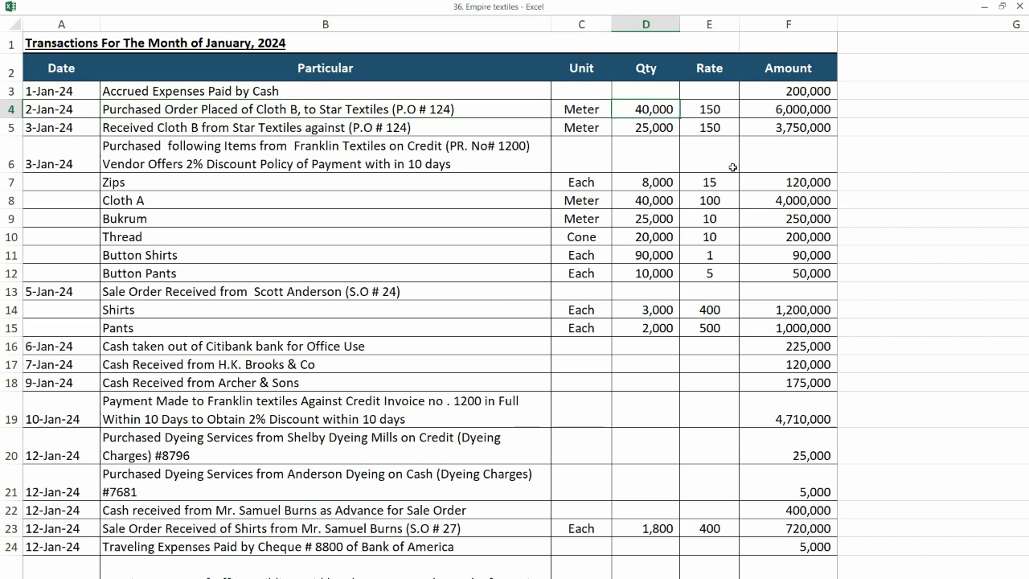
left_click(724, 110)
left_click(793, 109)
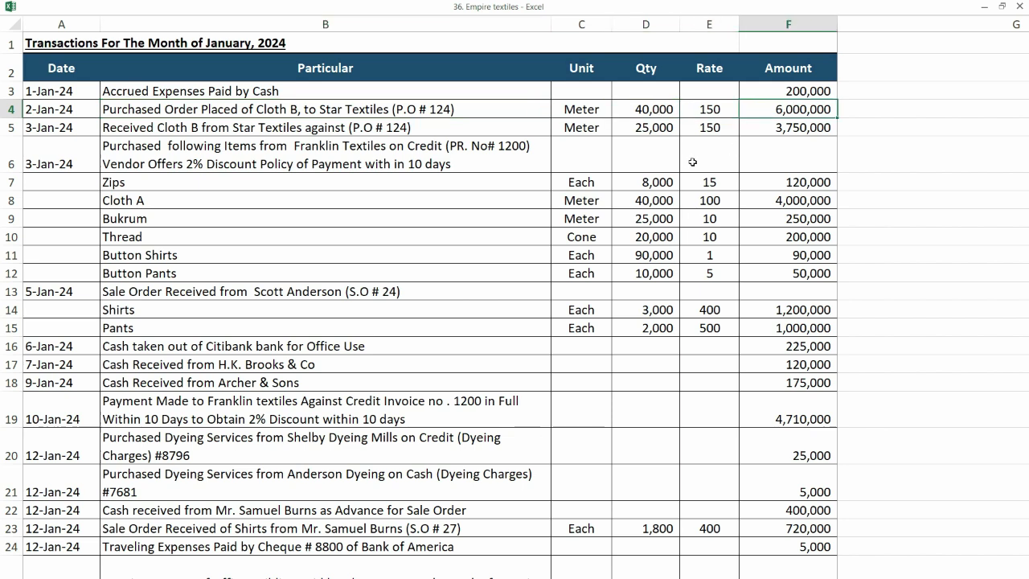
left_click(316, 110)
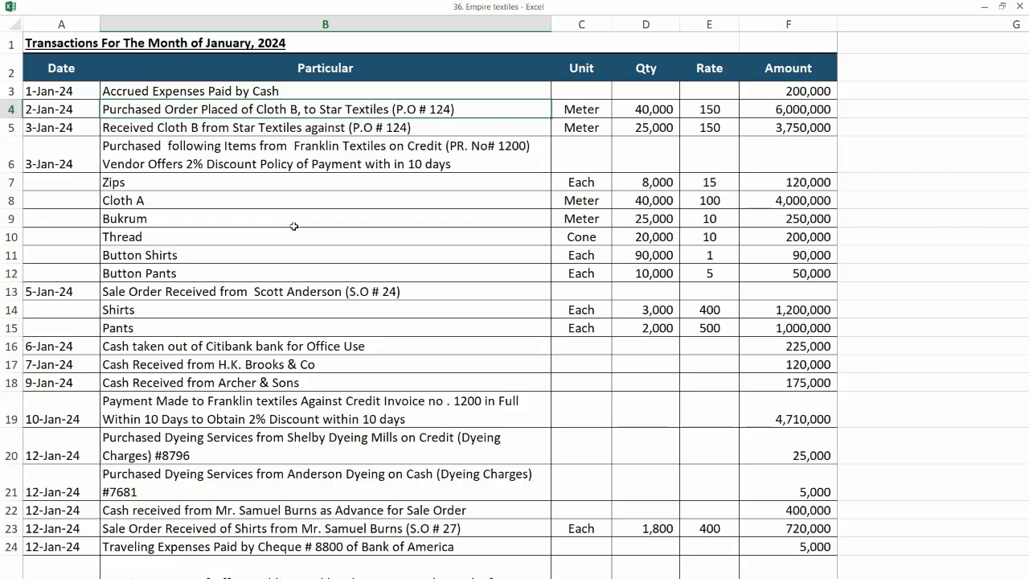
- Switch to QuickBooks and start a new purchase order for the vendor Star Textiles
key("alt+Tab")
left_click(127, 115)
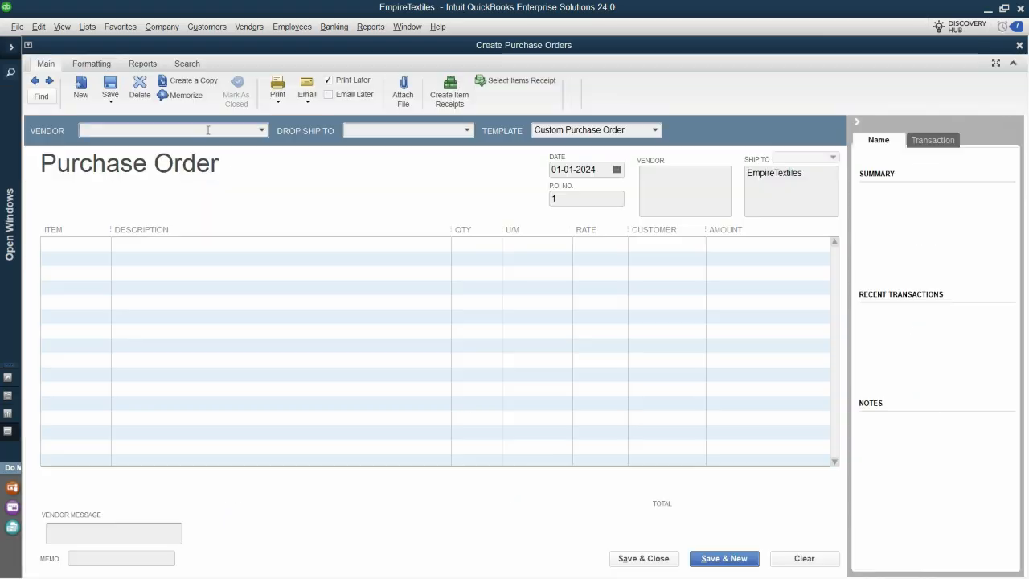
type("Star Textiles")
key("Tab")
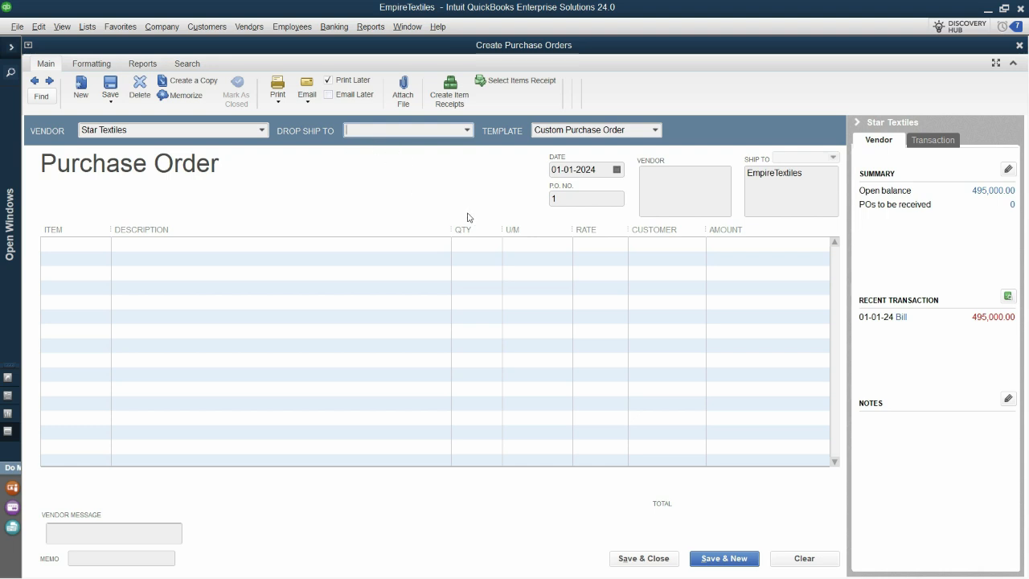
- Check the order date in the Excel transaction list and set the purchase order's date to 02-01-2024
key("alt+Tab")
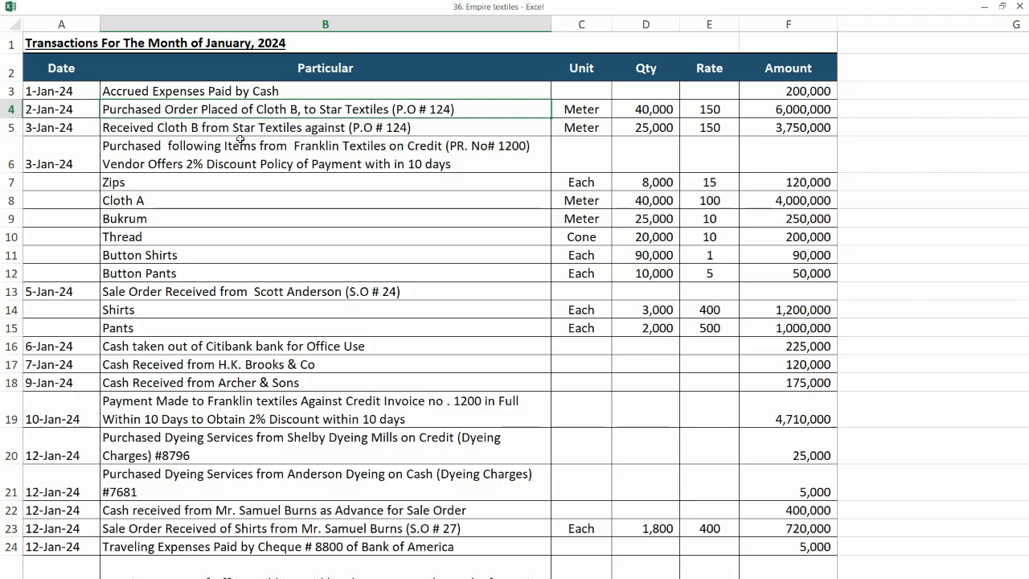
key("alt+Tab")
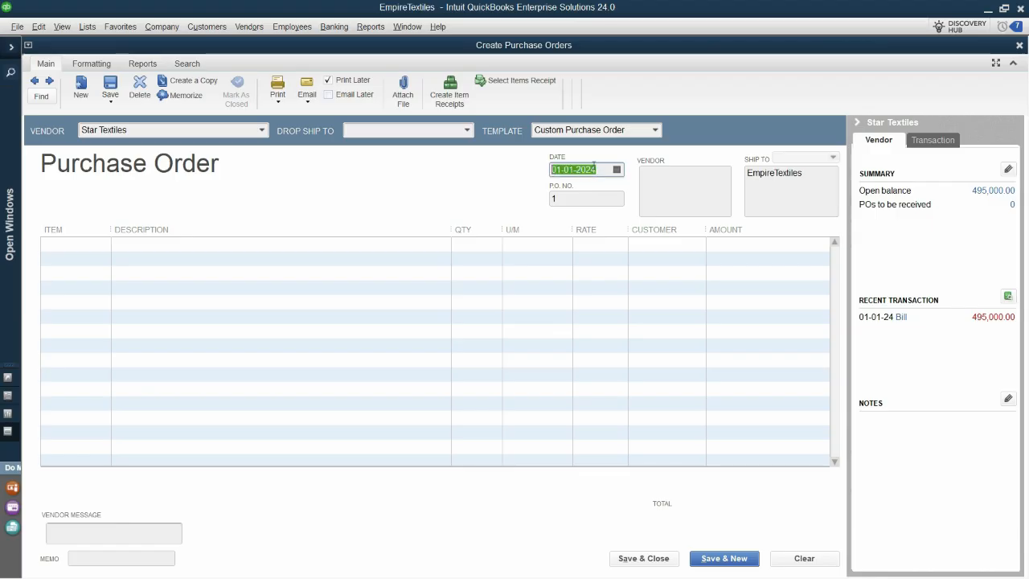
key("alt+Tab")
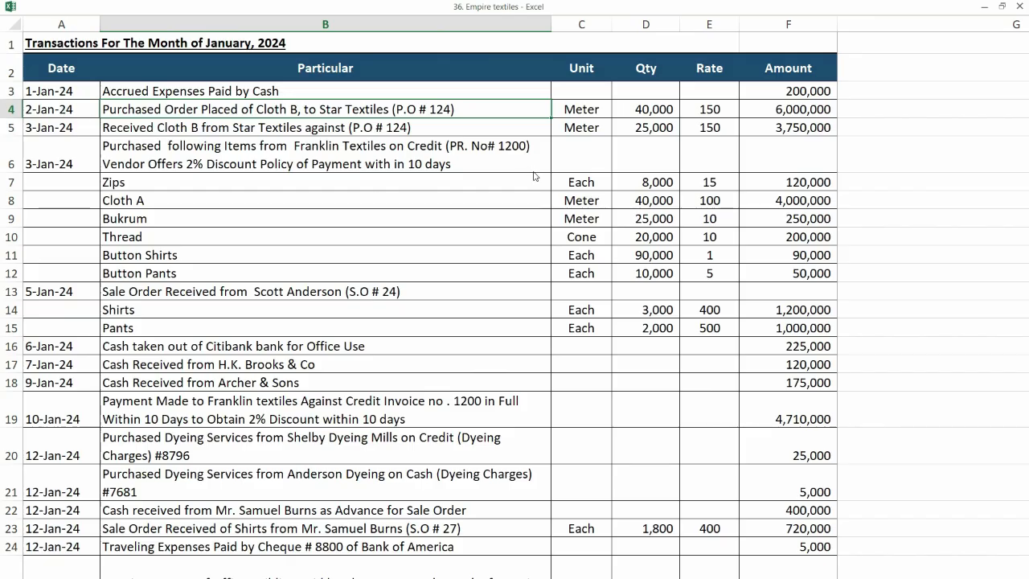
key("alt+Tab")
type("020")
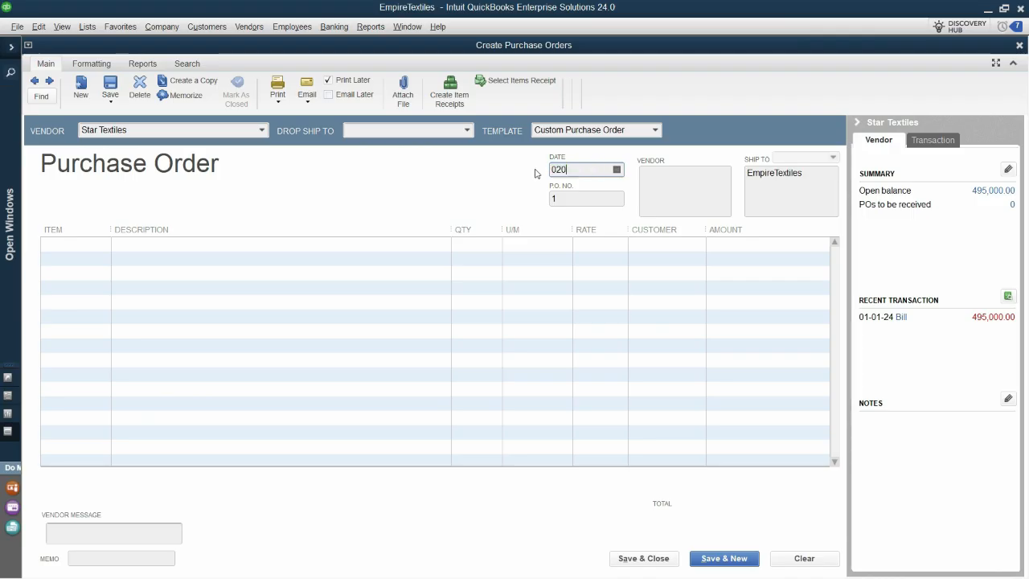
type("124")
key("Tab")
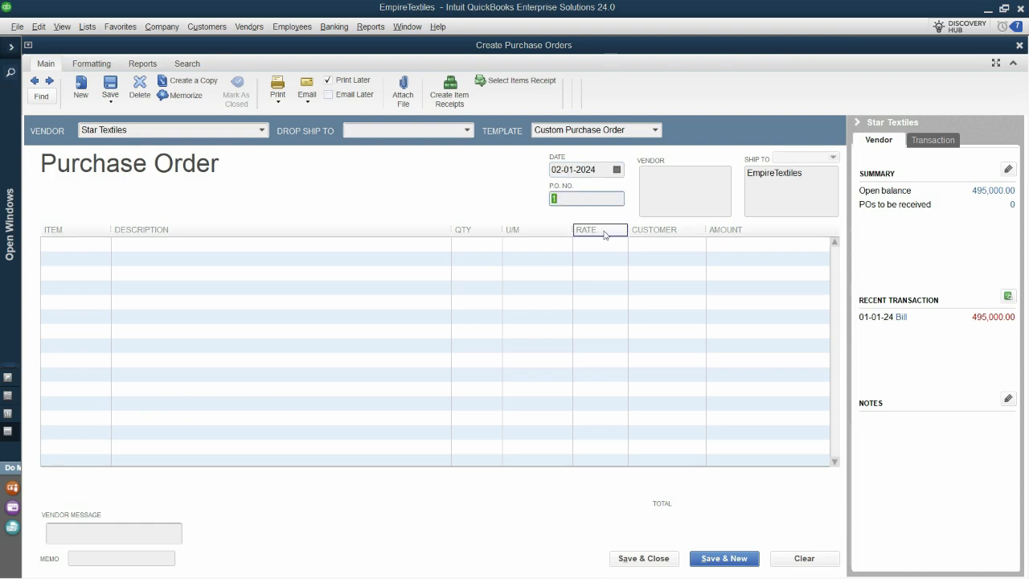
- Fill in the purchase order's P.O. number as given in the Excel transaction list
key("alt+Tab")
key("alt+Tab")
type("24")
left_click(662, 172)
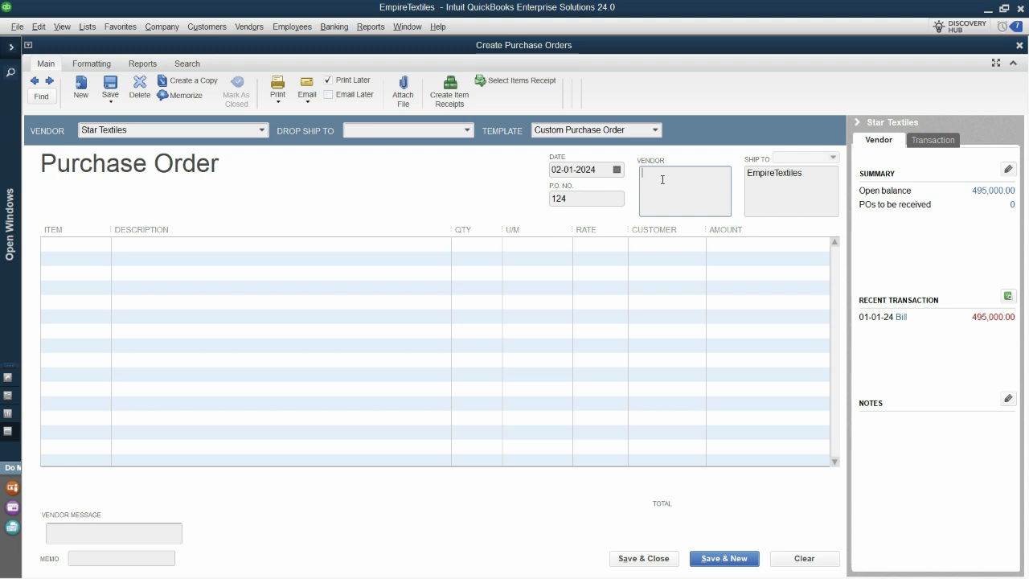
- Add Cloth B as the first line item of the purchase order, as named in the transaction list
left_click(80, 246)
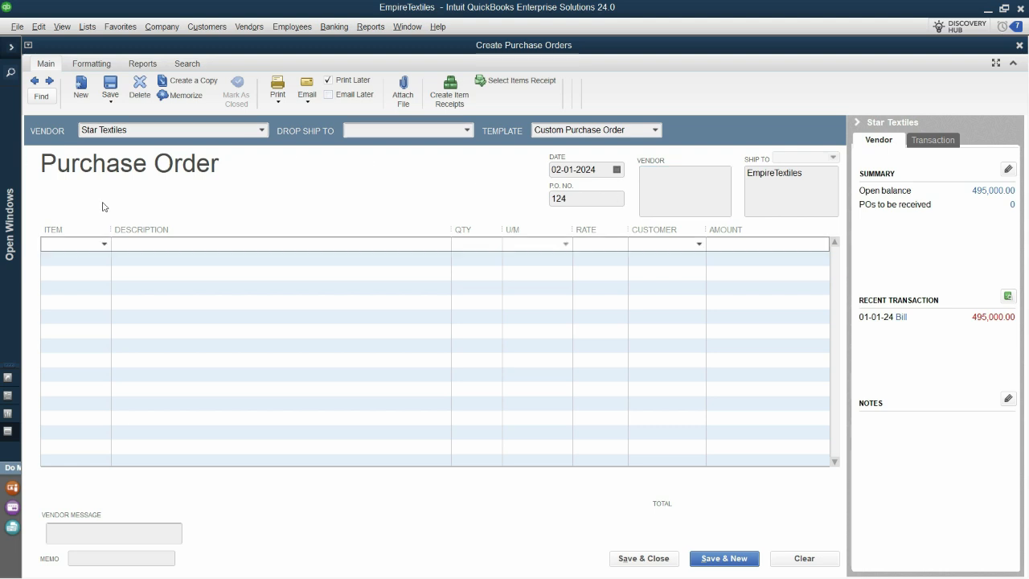
key("alt+Tab")
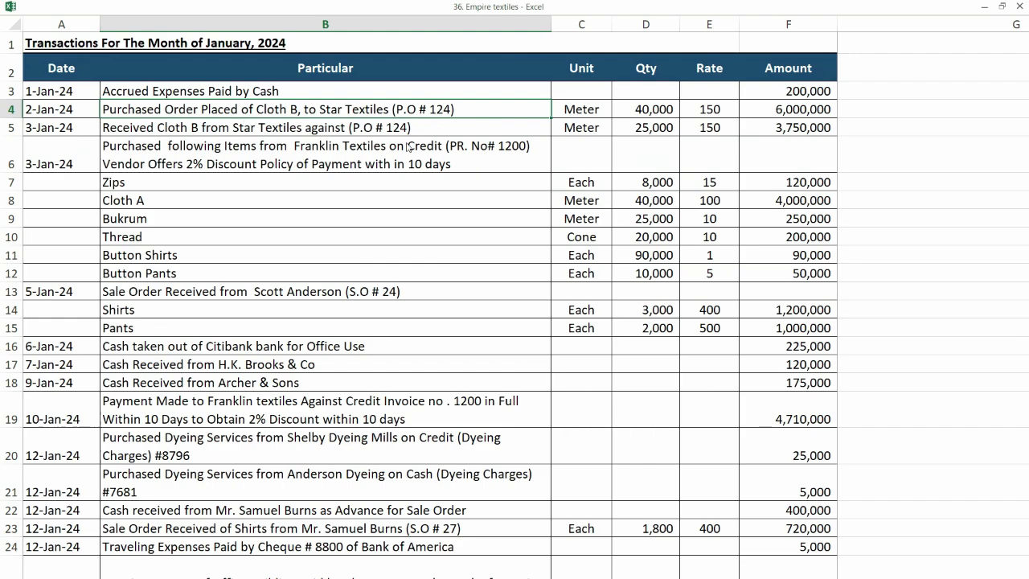
key("alt+Tab")
type("Clo")
key("Down")
key("Tab")
double_click(475, 249)
- Look up the ordered amount in Excel and set the Cloth B line's quantity to 40,000
key("alt+Tab")
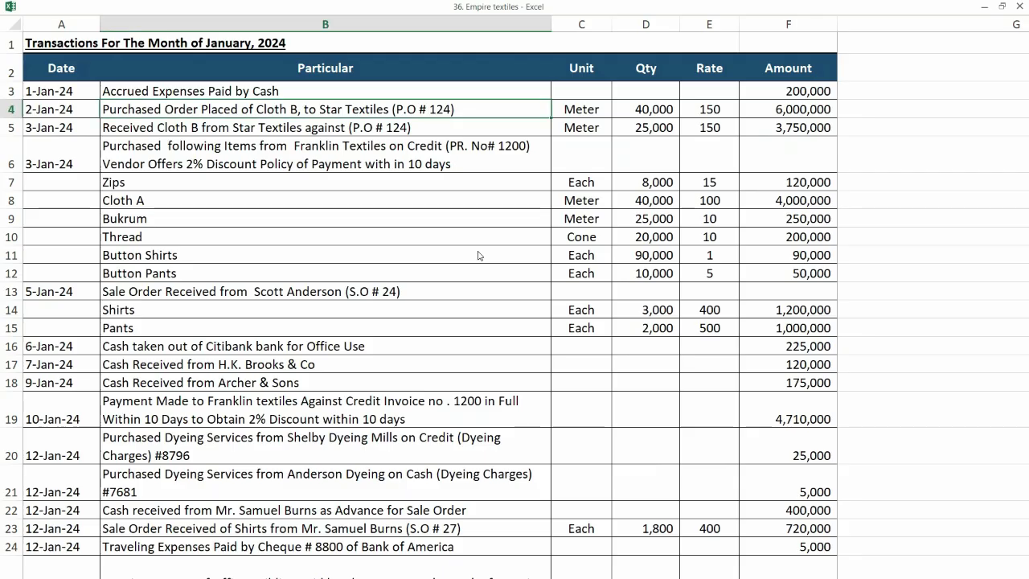
left_click(648, 110)
key("alt+Tab")
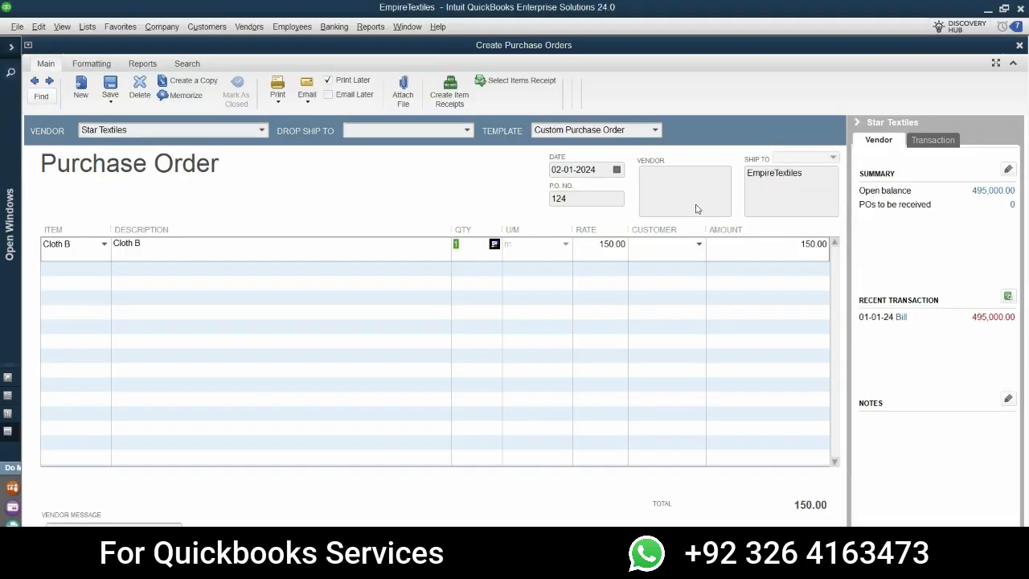
type("40,000")
key("Tab")
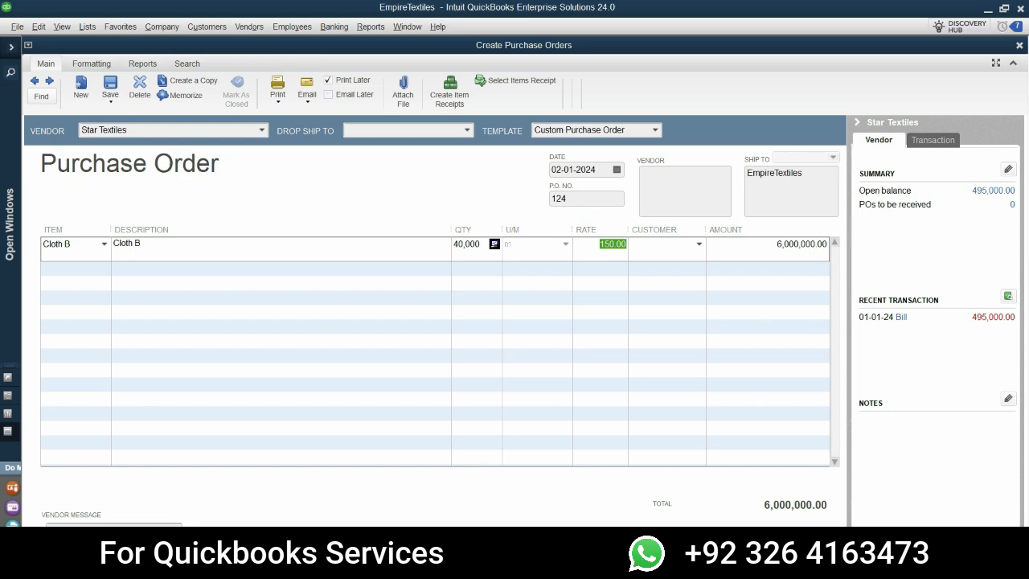
- Review the 3-Jan-24 Cloth B receipt row in Excel and compare its quantity with the quantity ordered on 2-Jan-24
key("alt+Tab")
left_click(34, 129)
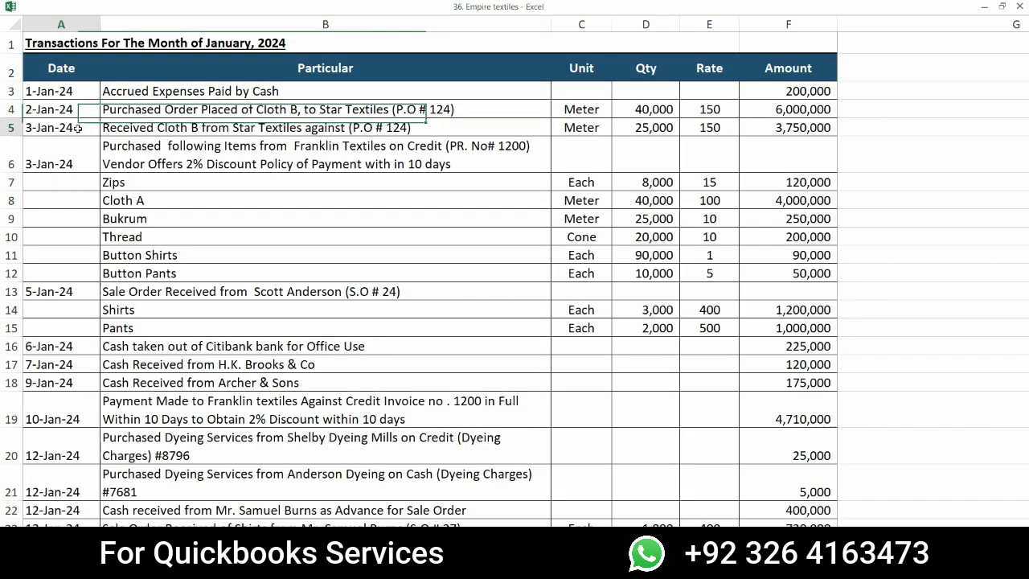
left_click(187, 127)
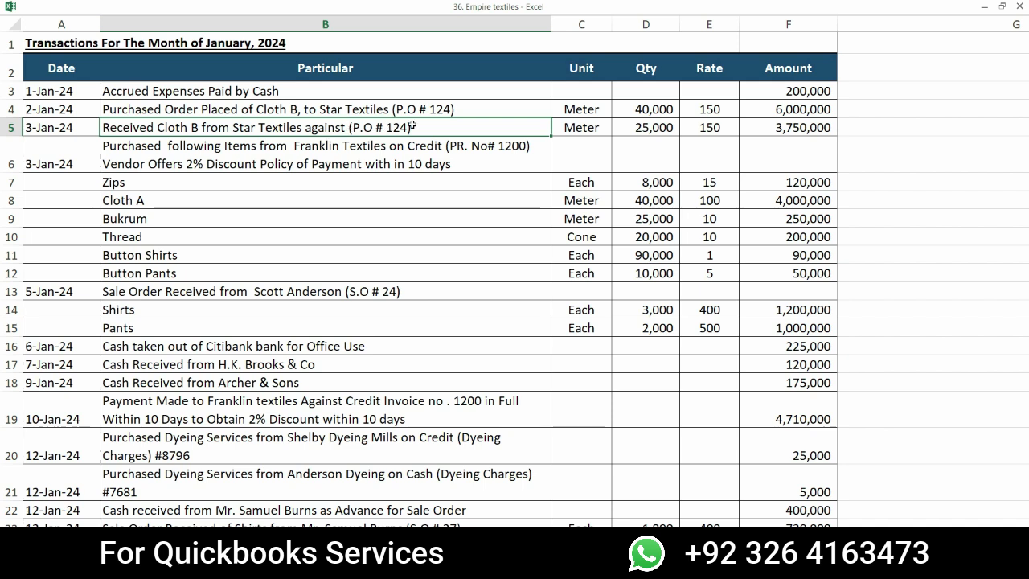
left_click(666, 128)
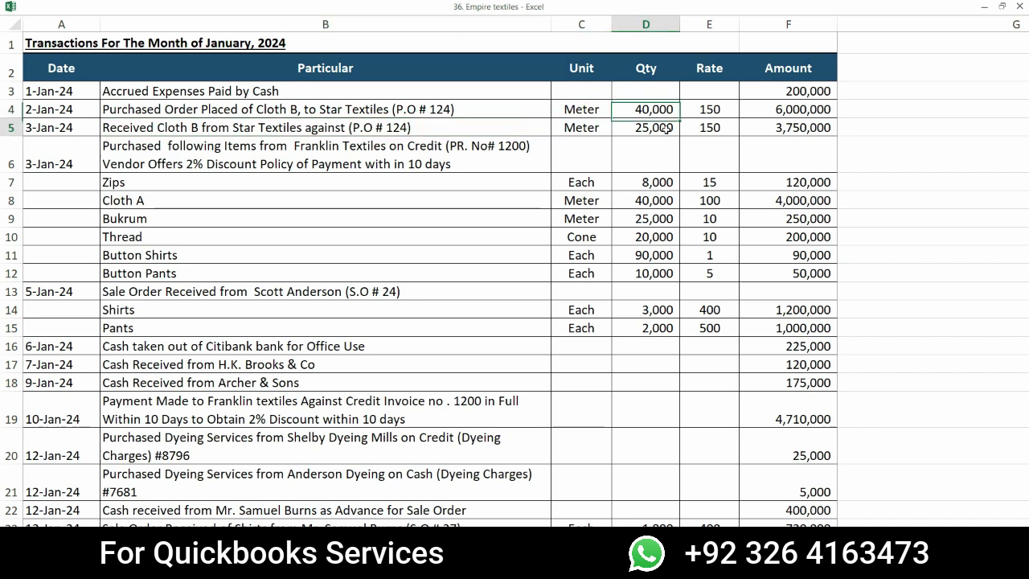
left_click(658, 111)
left_click(658, 131)
left_click(629, 111)
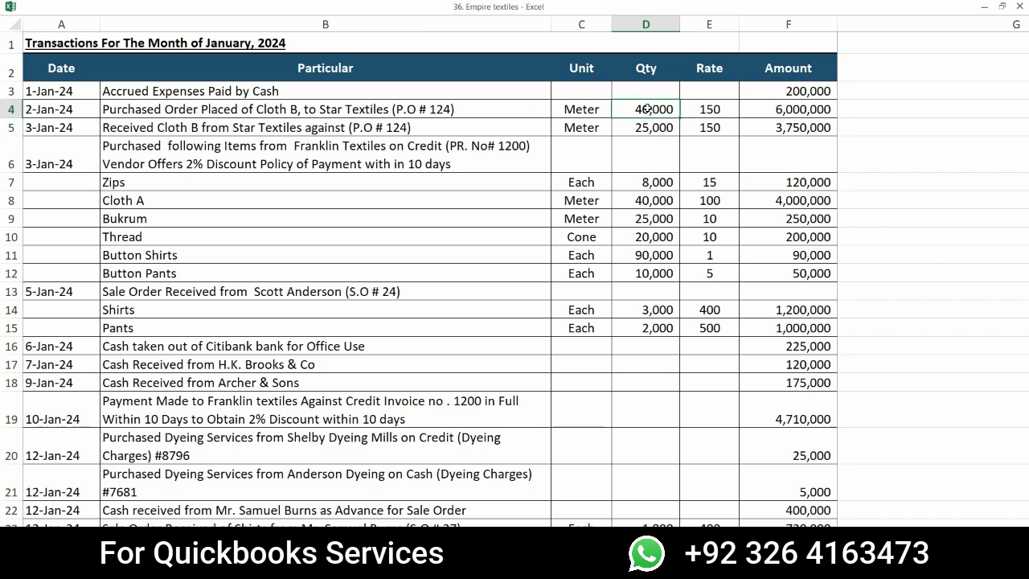
- Compare the P.O. numbers of the Cloth B order placed on 2-Jan-24 and the receipt on 3-Jan-24 in the transaction list
left_click(476, 113)
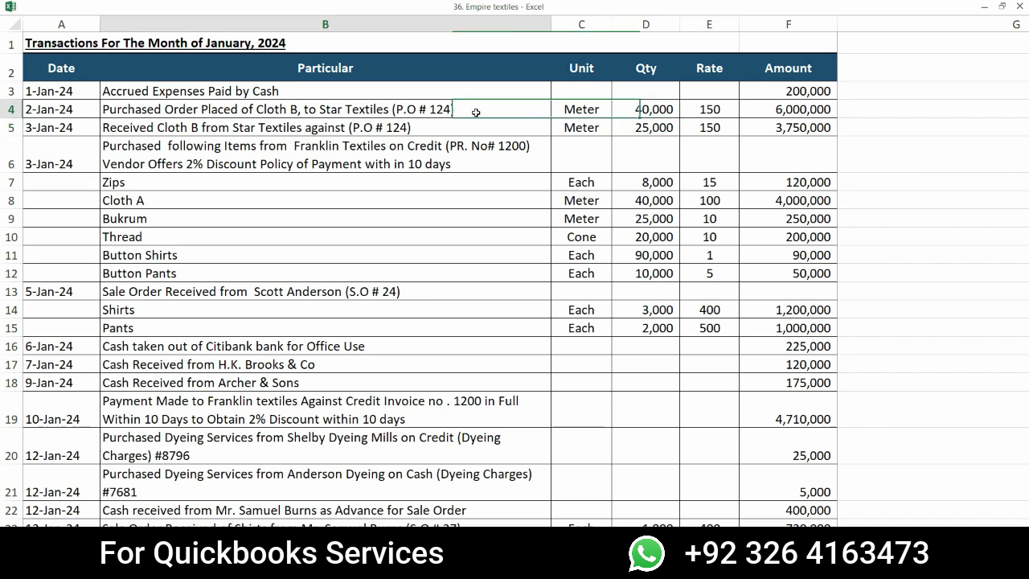
left_click(439, 129)
left_click(441, 111)
left_click(444, 128)
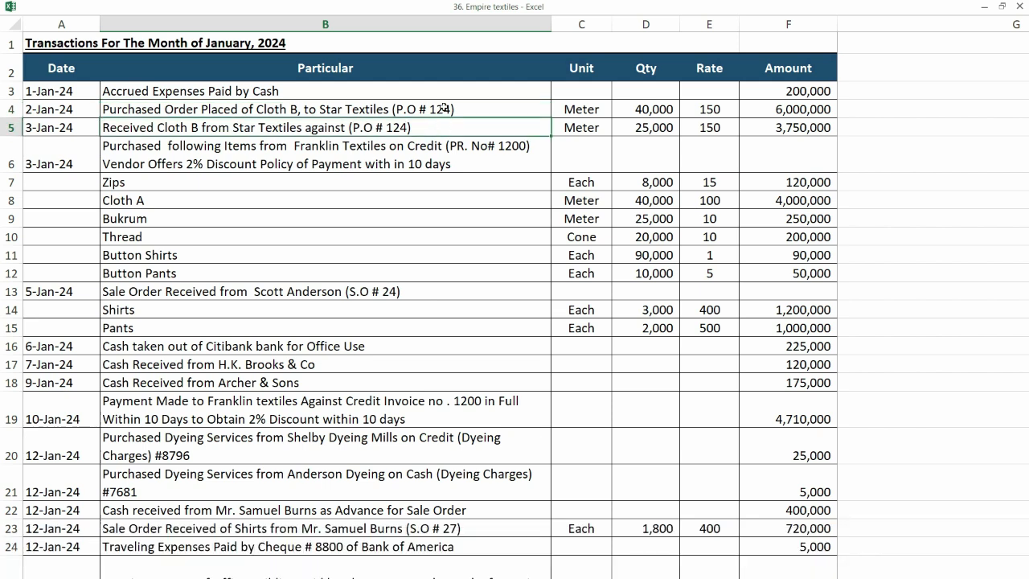
left_click(442, 111)
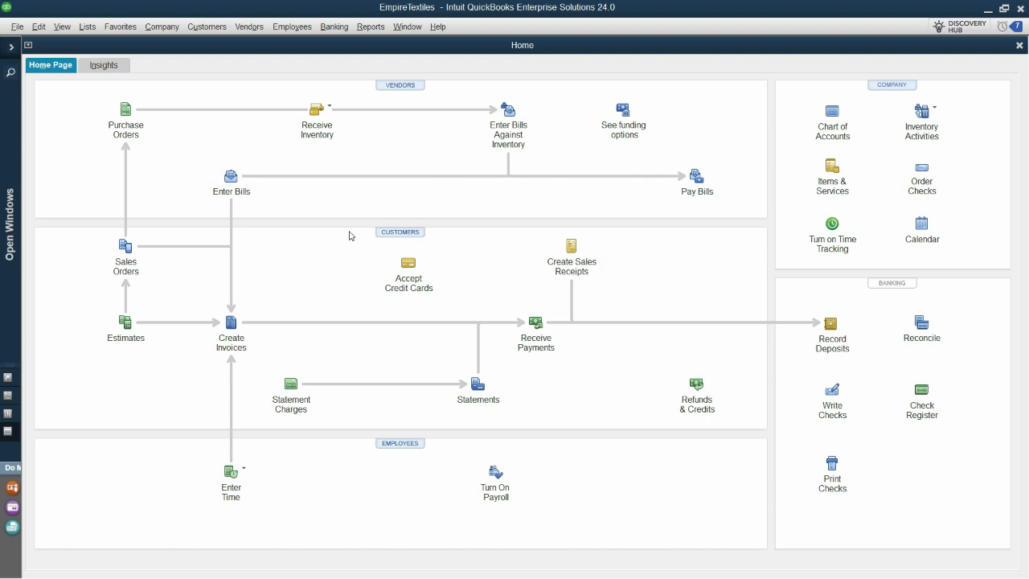
- Switch to QuickBooks and start a bill for vendor Star Textiles, received against open purchase order 124
left_click(227, 183)
type("Star Textiles")
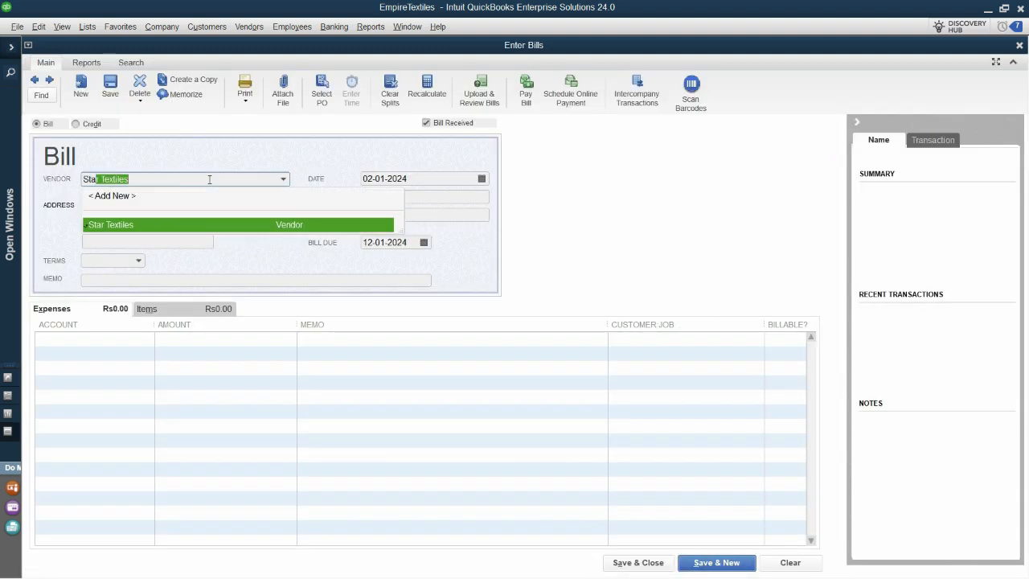
key("Tab")
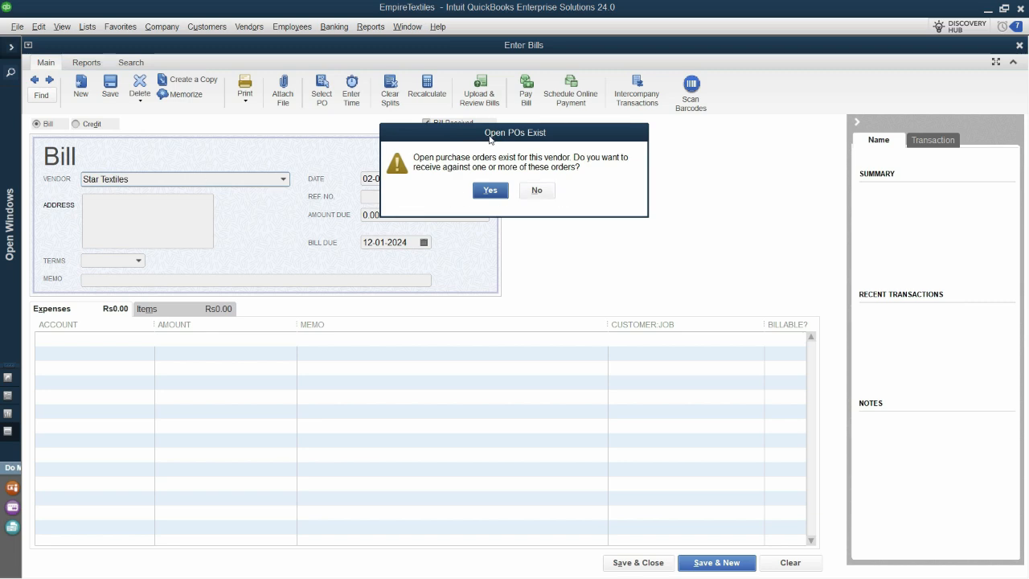
left_click_drag(492, 139, 363, 166)
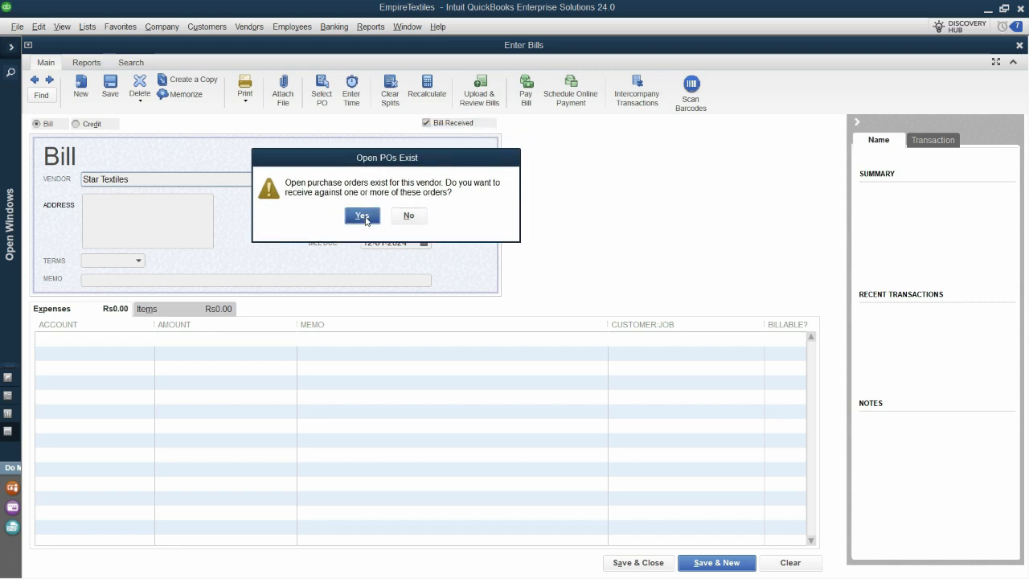
left_click(363, 215)
left_click(50, 126)
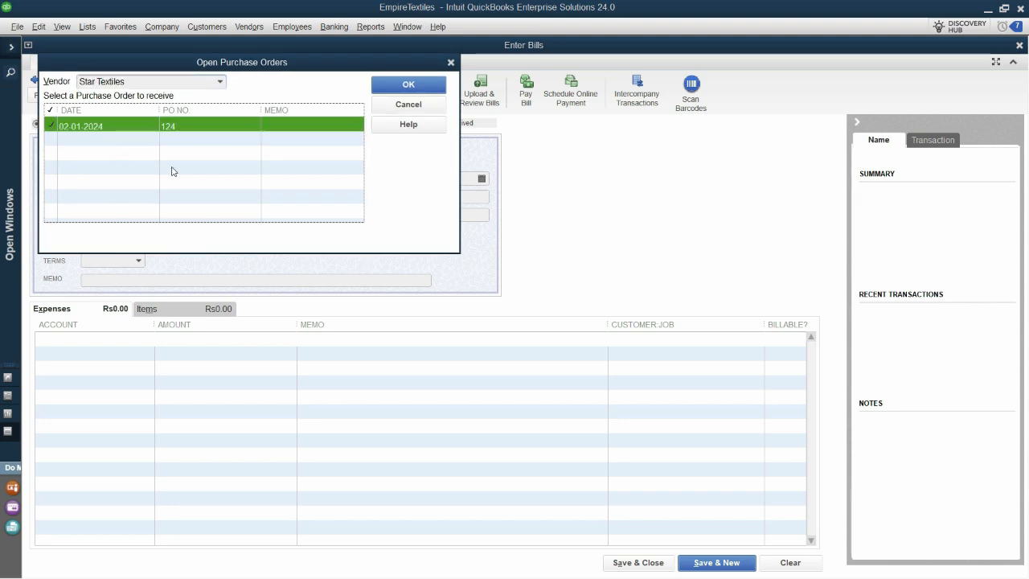
left_click(387, 88)
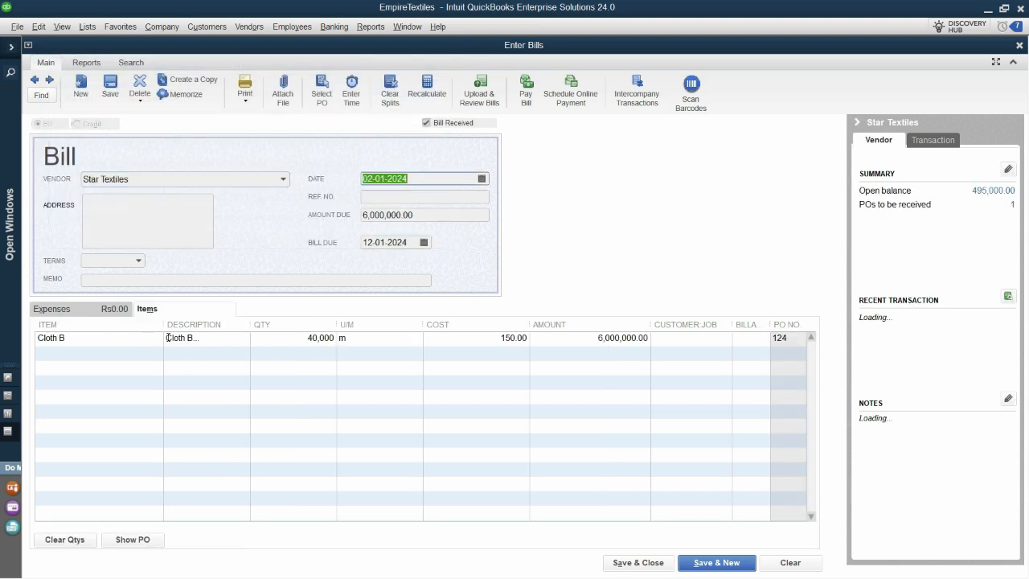
- Try a quantity of 15,000 on the bill's Cloth B line and check it against the 3-Jan-24 receipt row in Excel
left_click(309, 341)
type("15")
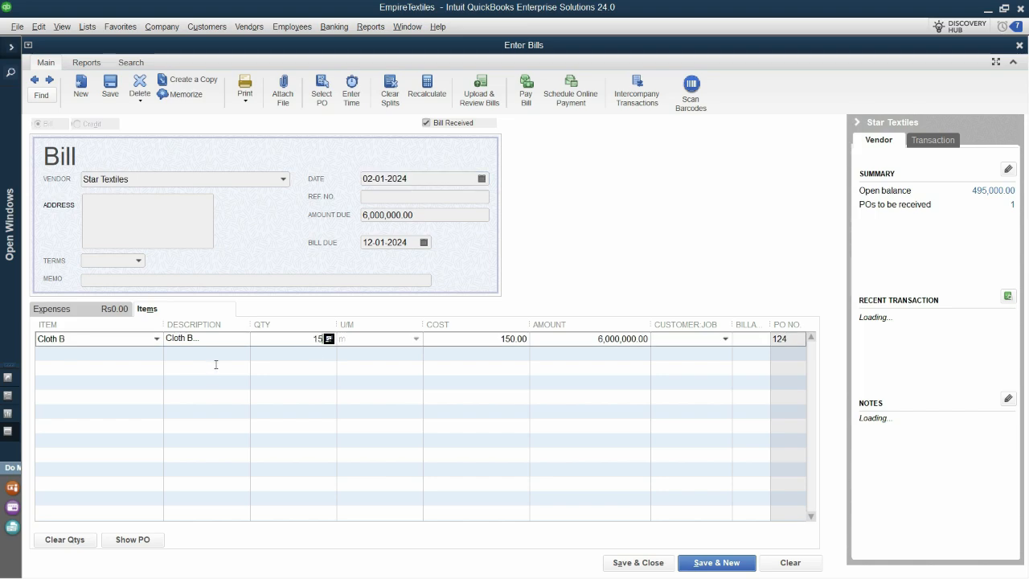
key("alt+Tab")
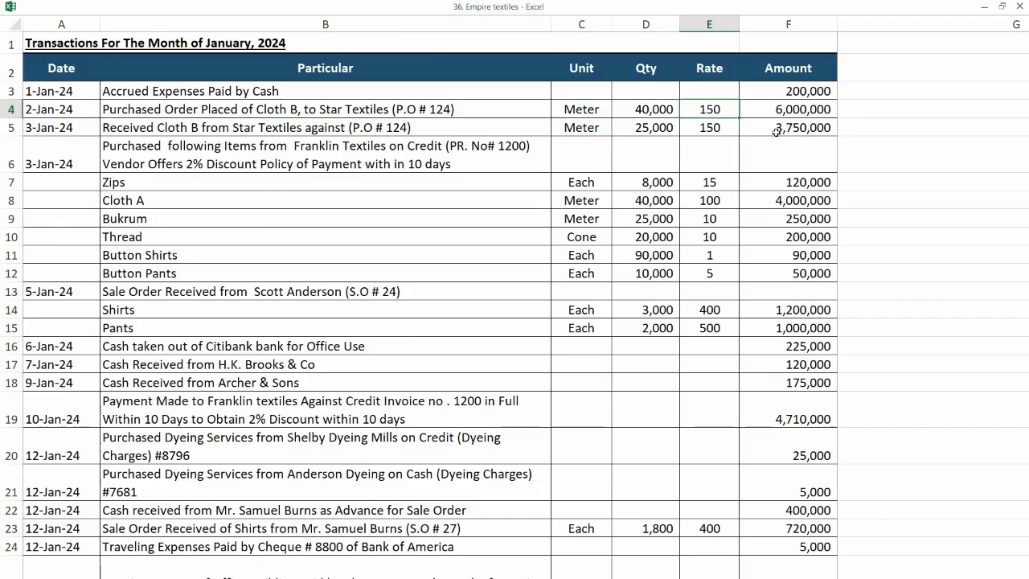
left_click(776, 131)
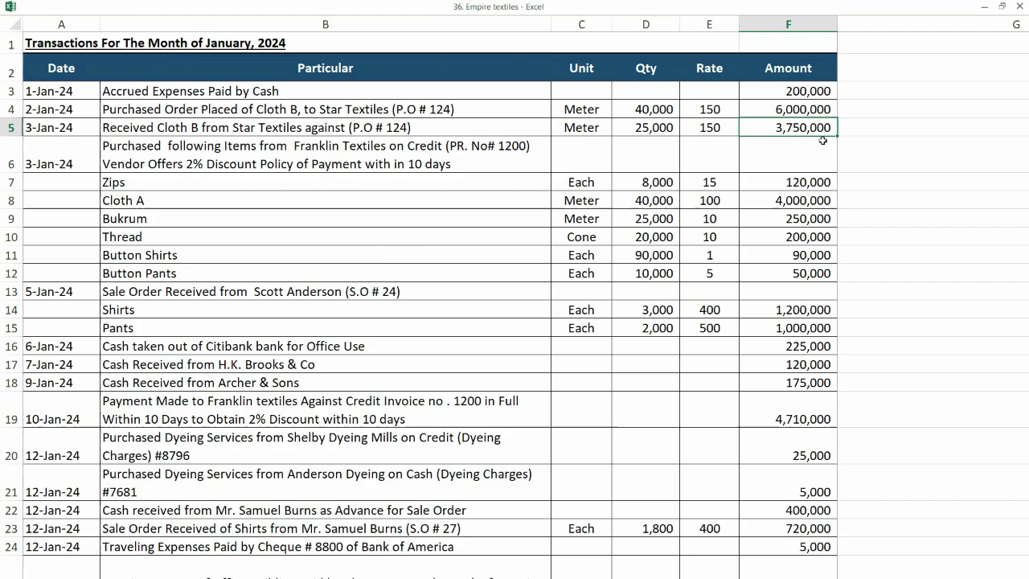
key("alt+Tab")
key("alt+Tab")
key("alt+Tab")
- Set the bill's Cloth B quantity to 25,000 and check the line against the 3-Jan-24 receipt row in Excel
left_click(263, 340)
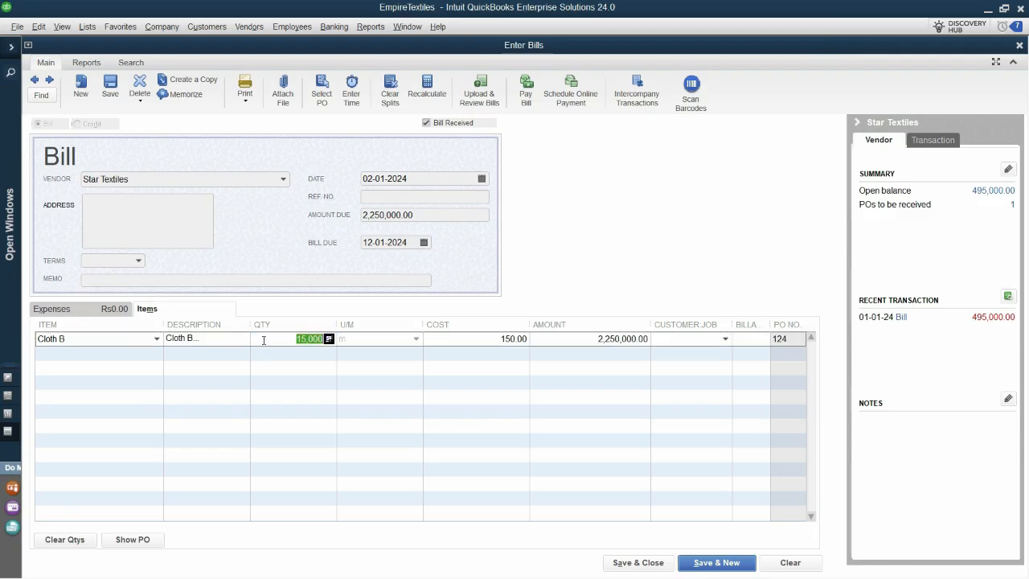
type("25000")
key("Tab")
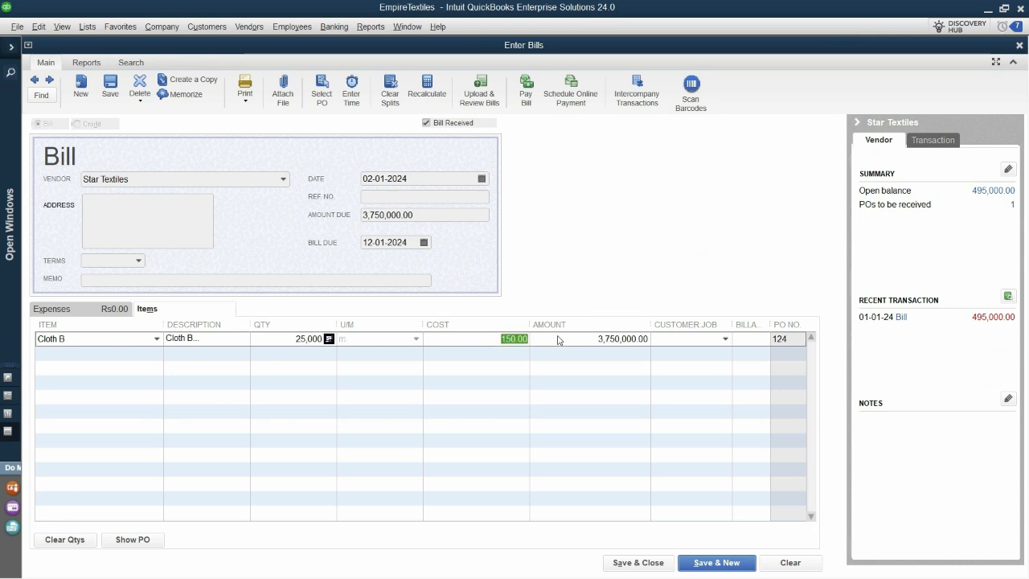
left_click(593, 341)
key("alt+Tab")
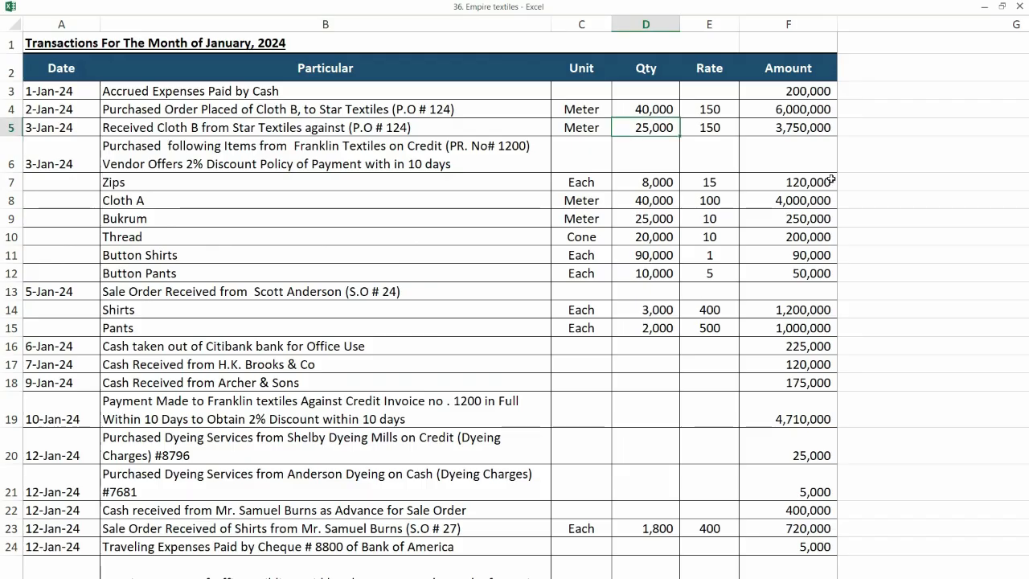
key("alt+Tab")
- Check the receipt row in Excel for a reference, set the bill's reference number to 1001, and save the bill
left_click(414, 195)
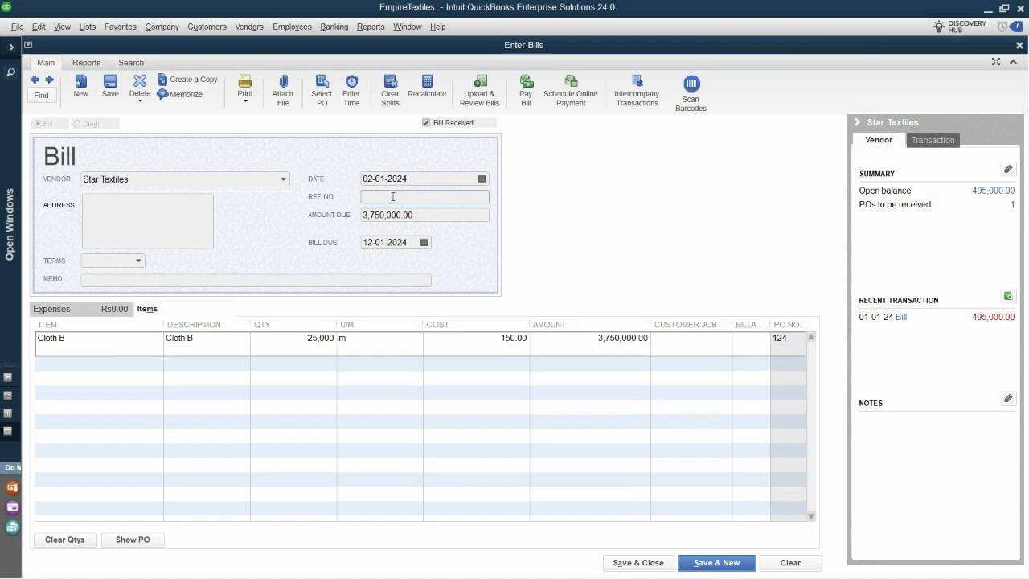
key("alt+Tab")
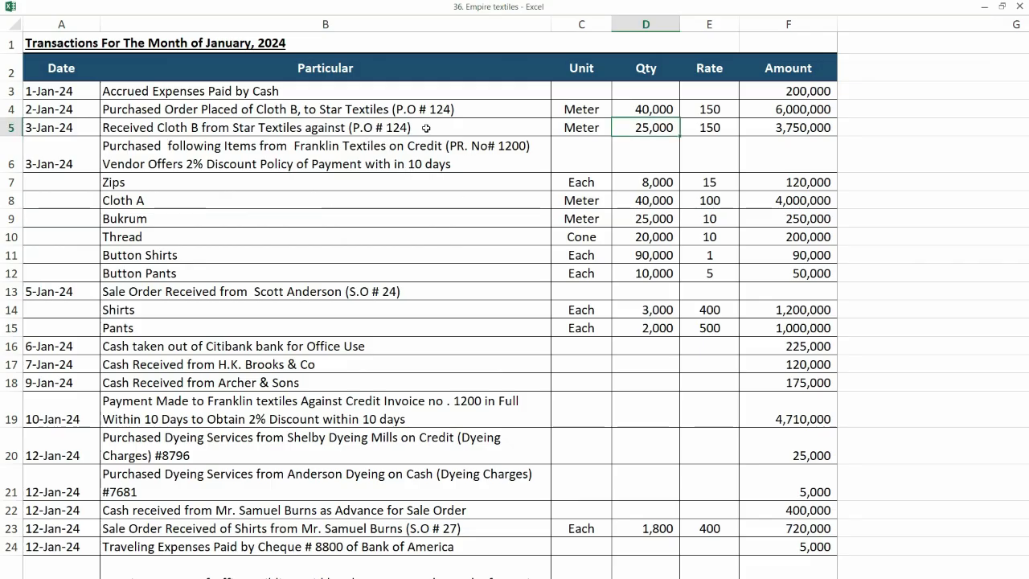
key("alt+Tab")
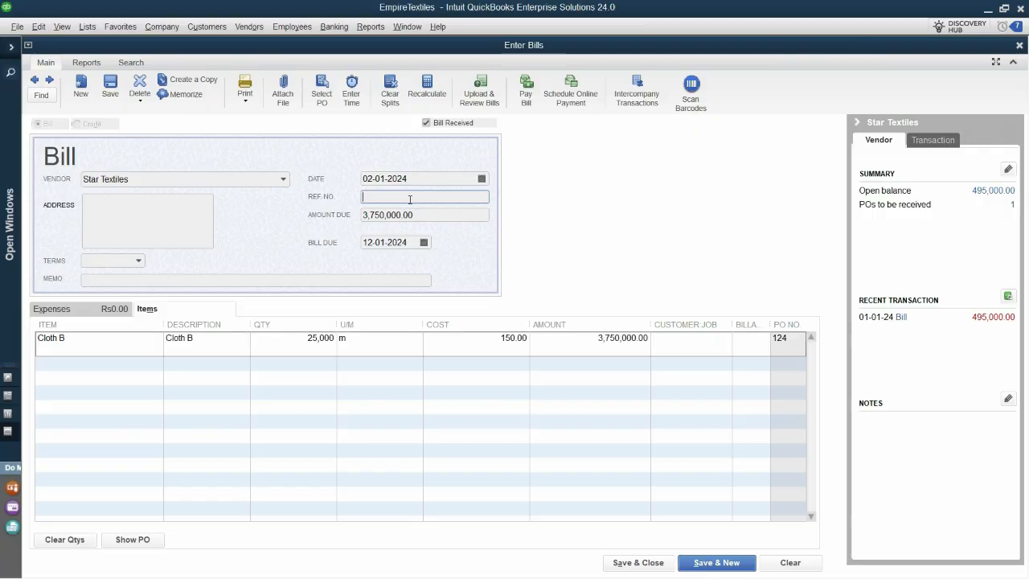
type("1001")
left_click(733, 563)
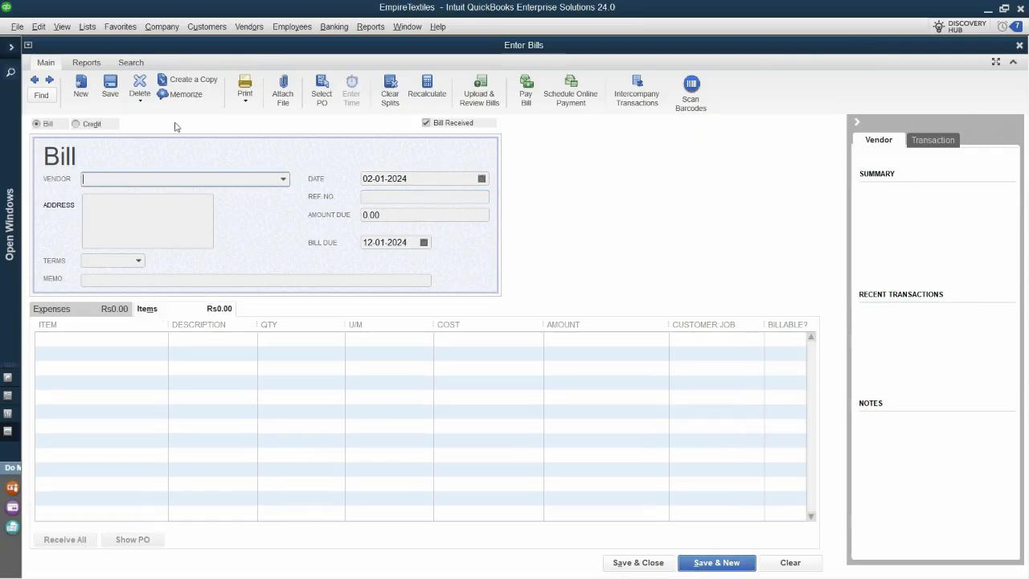
- Reopen the saved Star Textiles bill, examine its transaction journal, and return to the home page
left_click(35, 80)
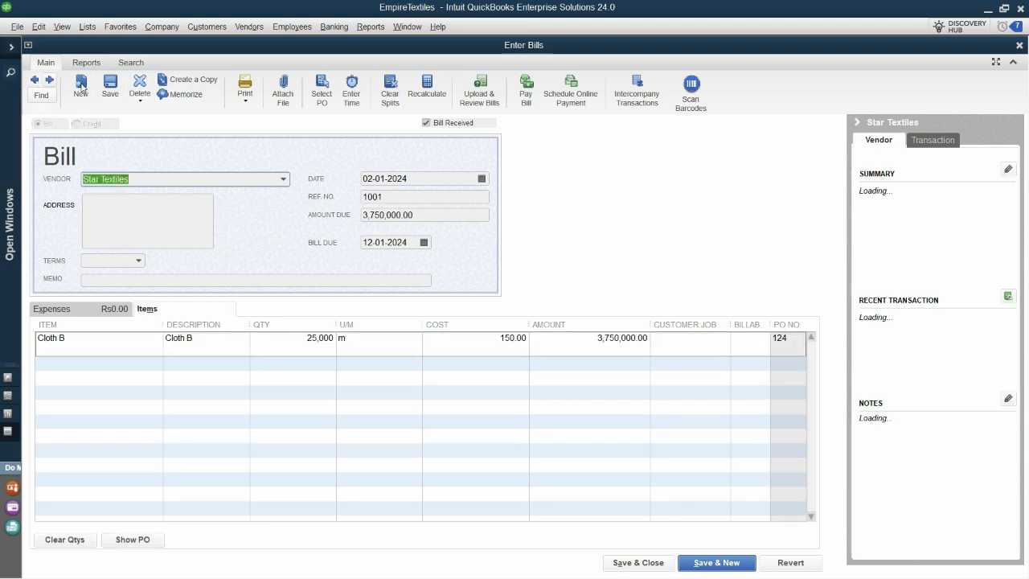
left_click(95, 66)
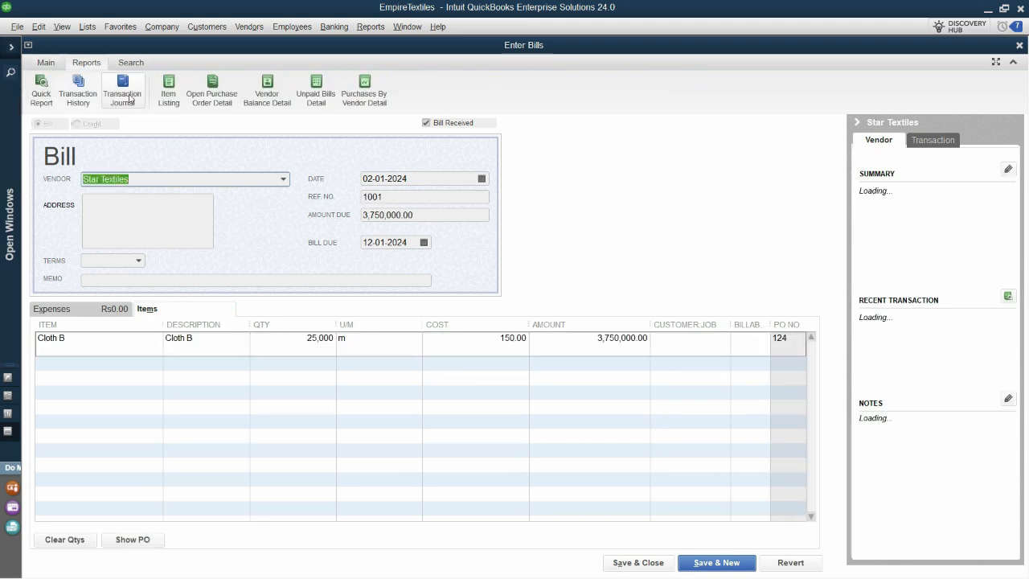
left_click(122, 90)
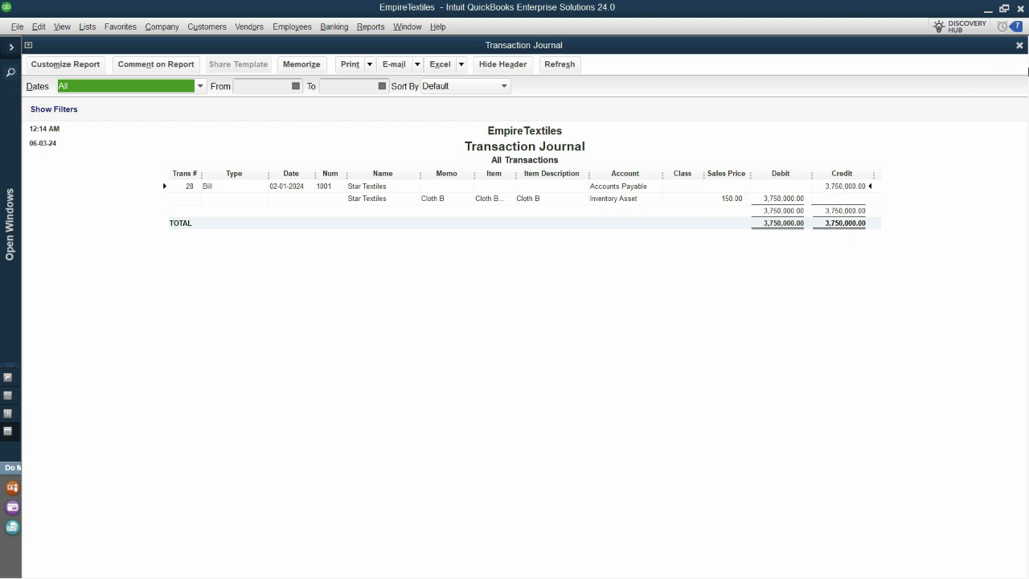
left_click(1019, 46)
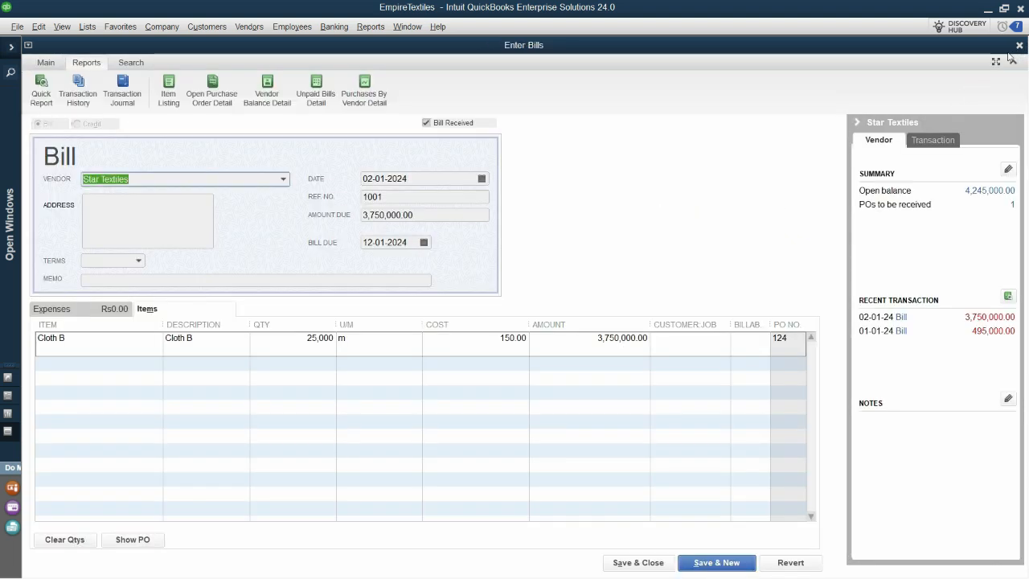
key("Escape")
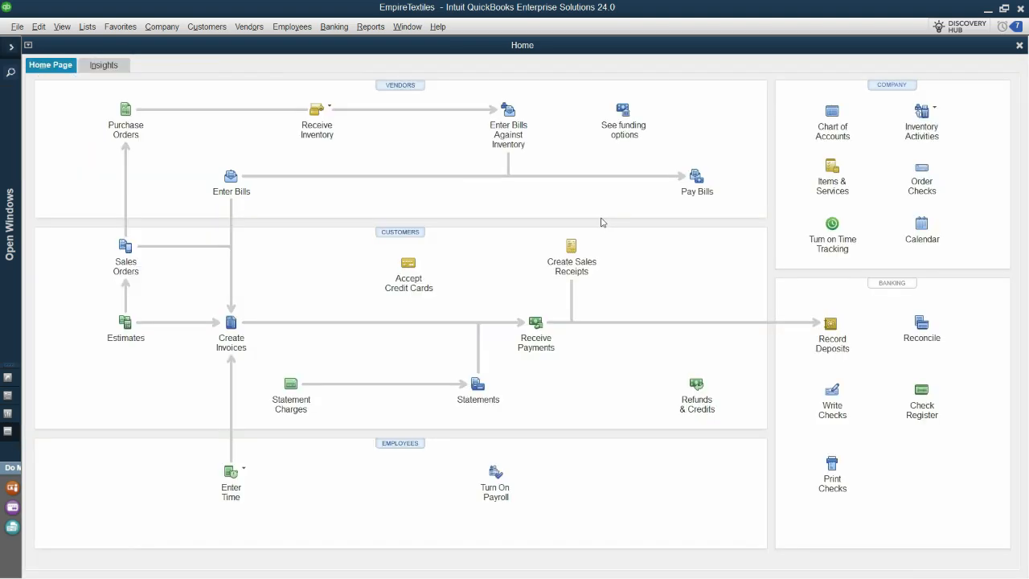
- Switch to Excel and review the already recorded 1 to 3-Jan-24 transactions and the following Franklin Textiles credit purchase
key("alt+Tab")
left_click_drag(218, 91, 201, 127)
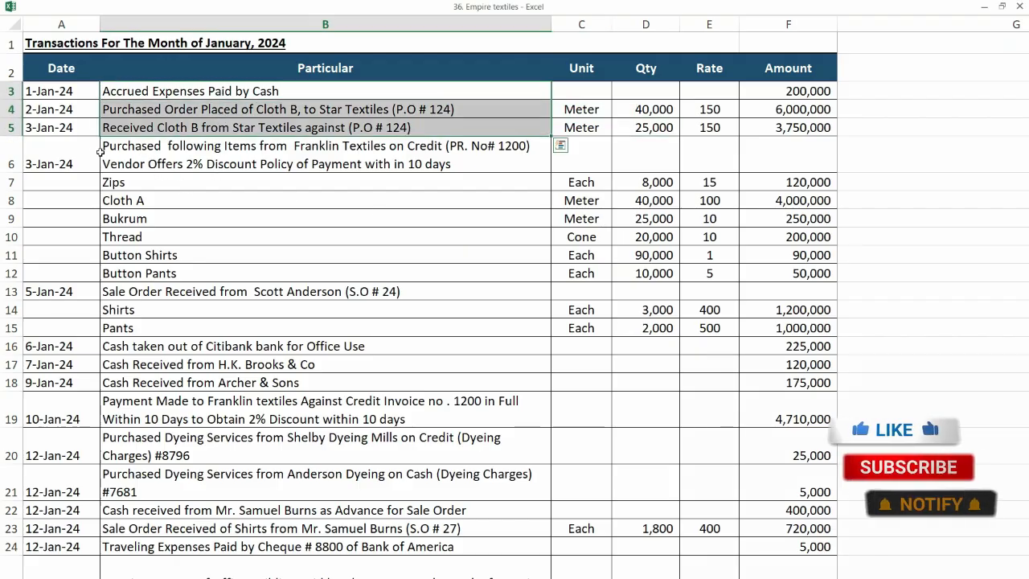
left_click(139, 158)
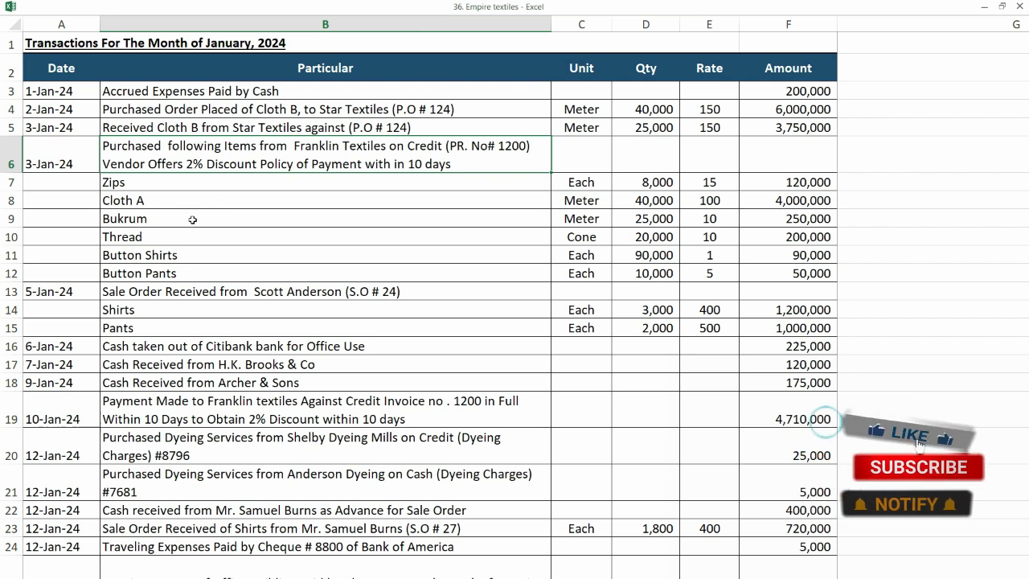
left_click_drag(173, 91, 170, 119)
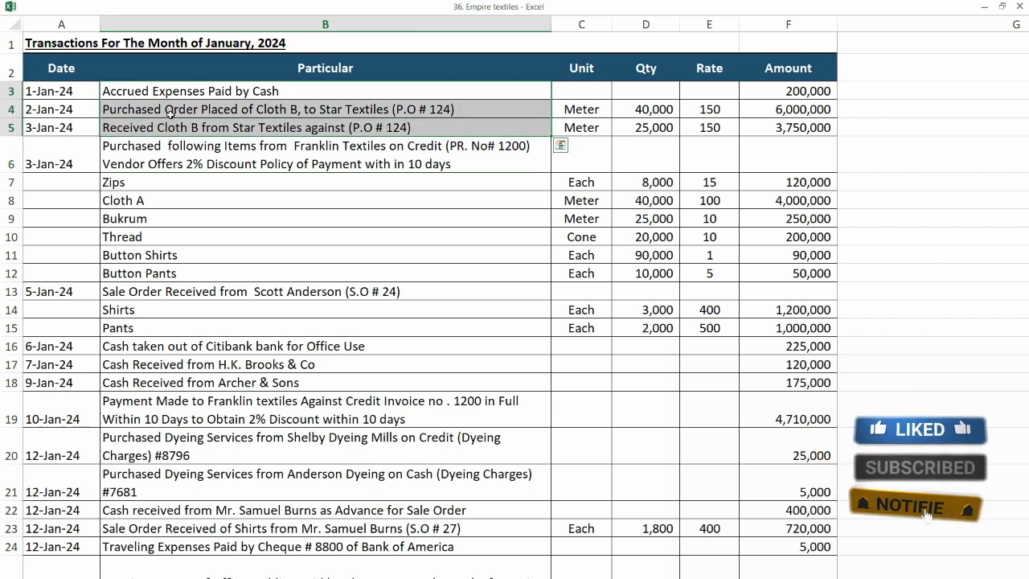